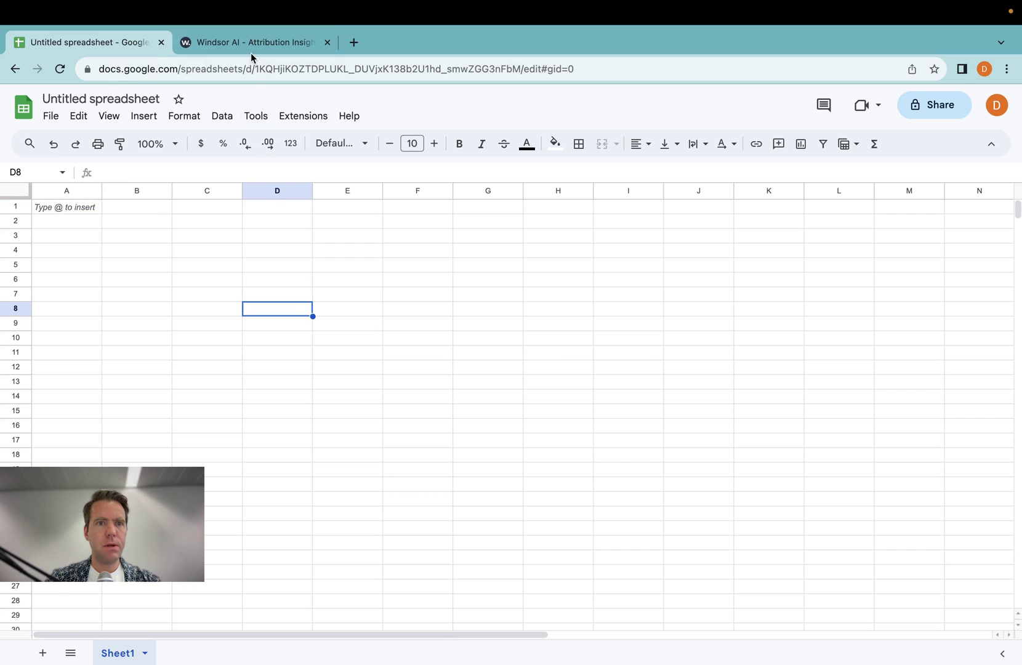
# - Select Shopify as the Windsor.ai source and connect a Shopify store
pyautogui.click(252, 46)
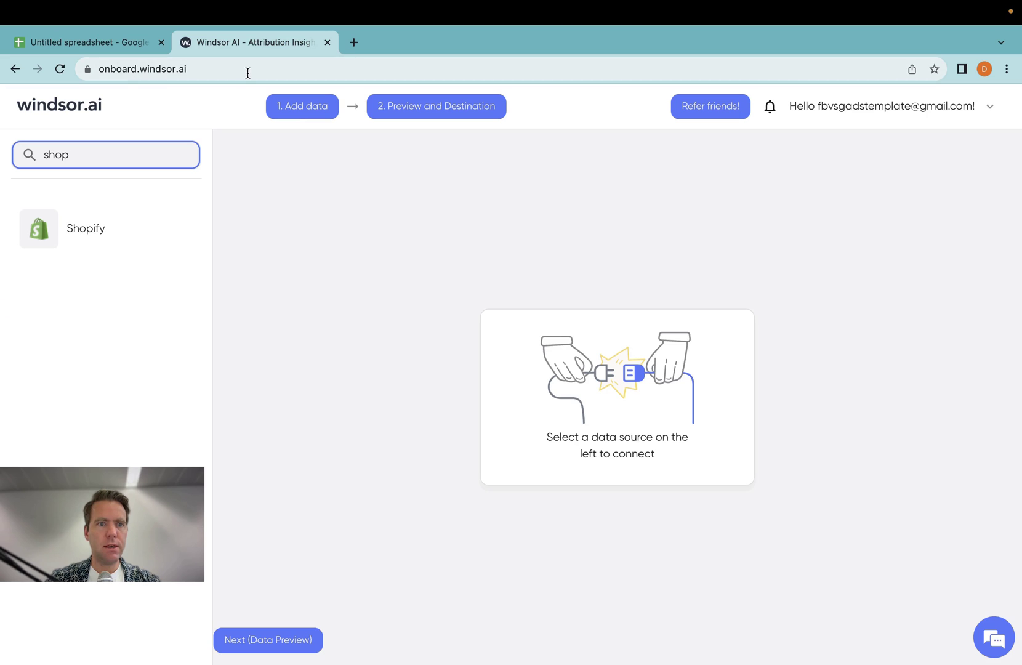
pyautogui.click(91, 227)
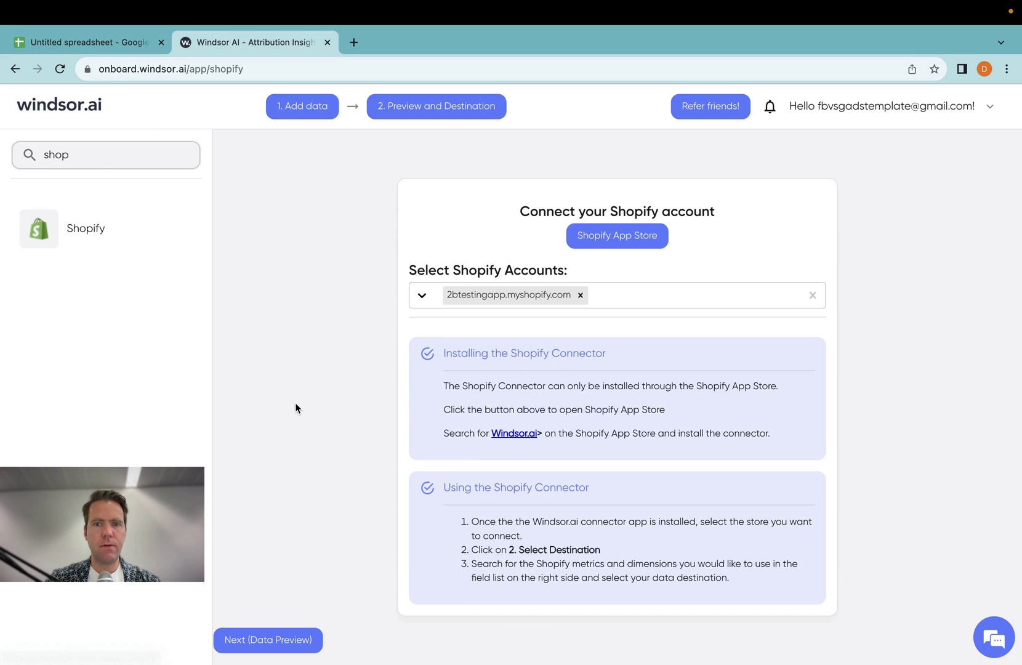
pyautogui.click(611, 241)
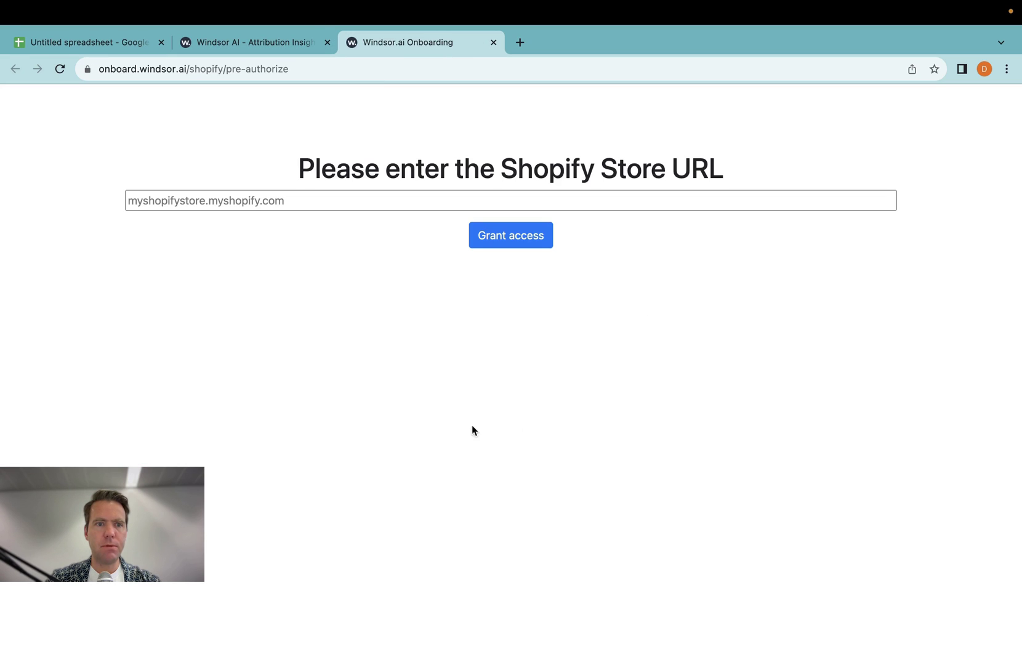
pyautogui.click(295, 203)
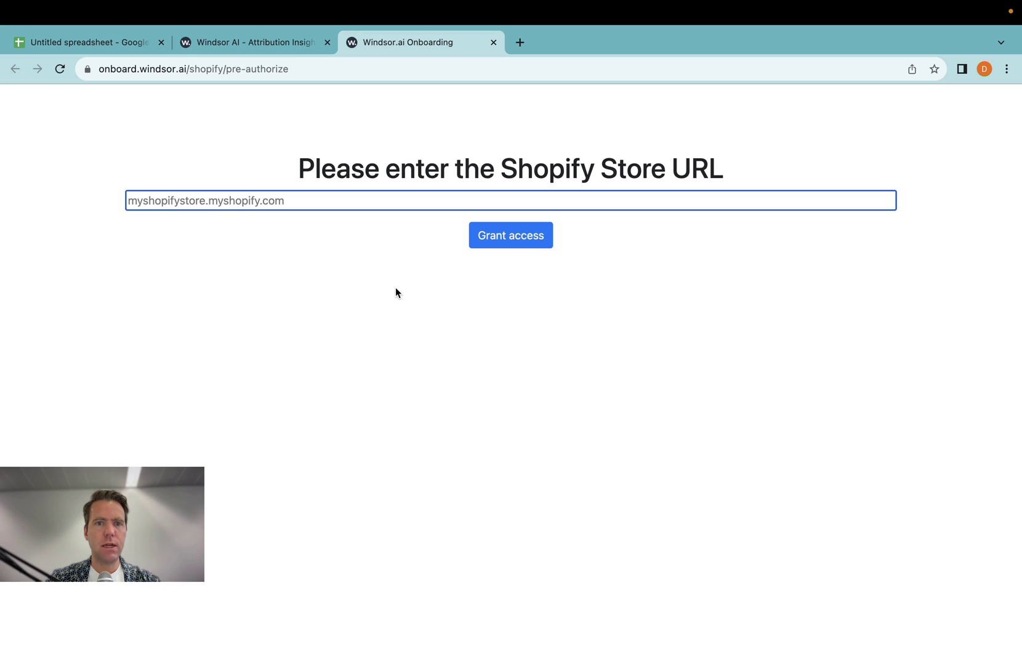
pyautogui.press('super+w')
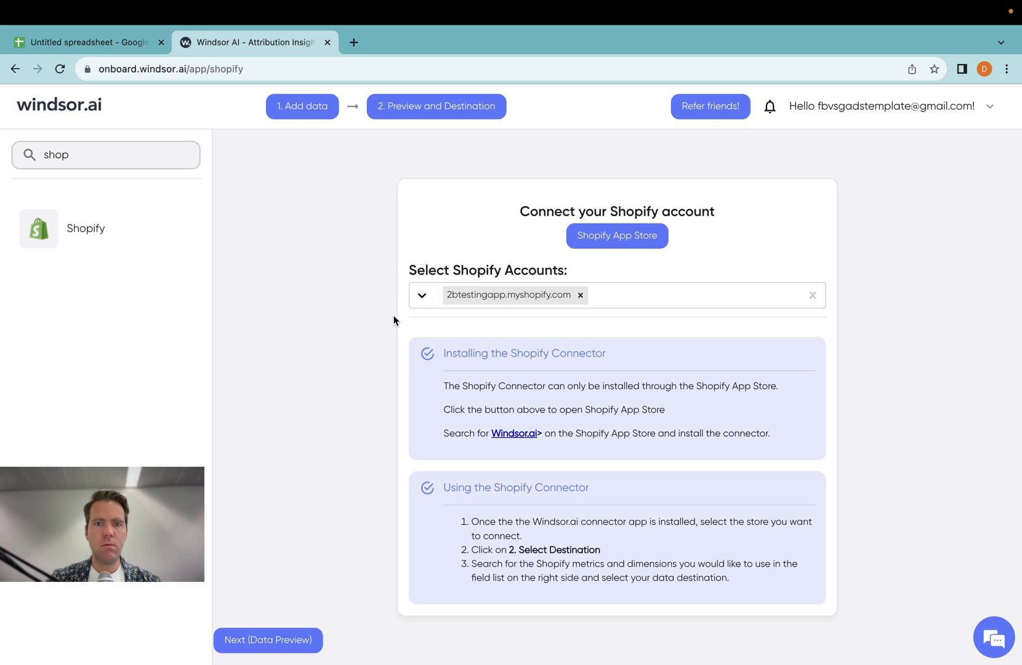
# - Load a preview of Shopify orders with the data source filter set to shopify
pyautogui.click(412, 116)
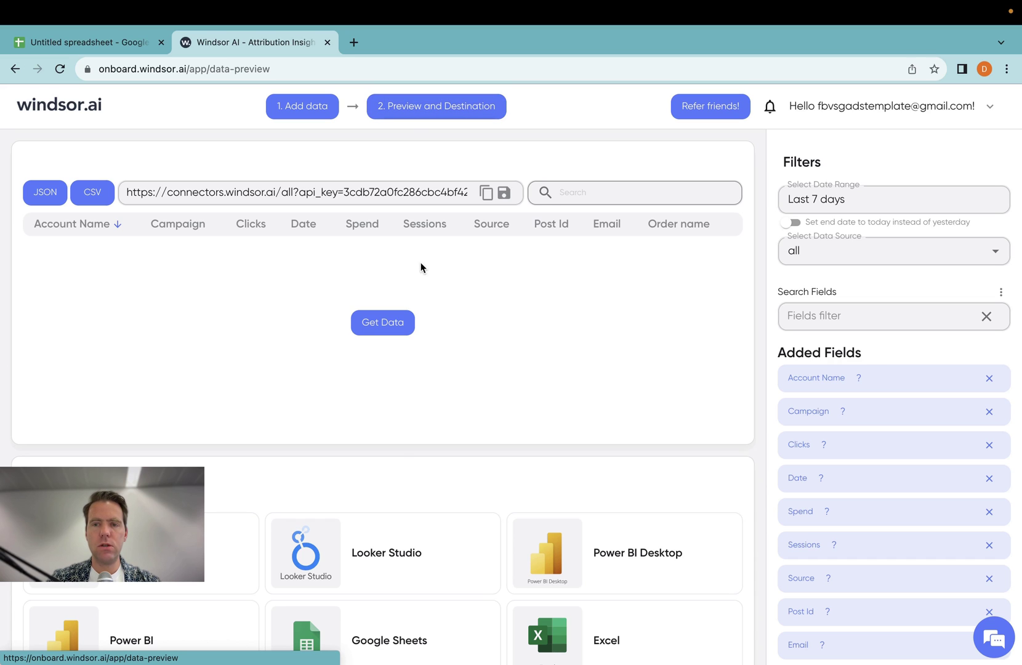
pyautogui.click(822, 255)
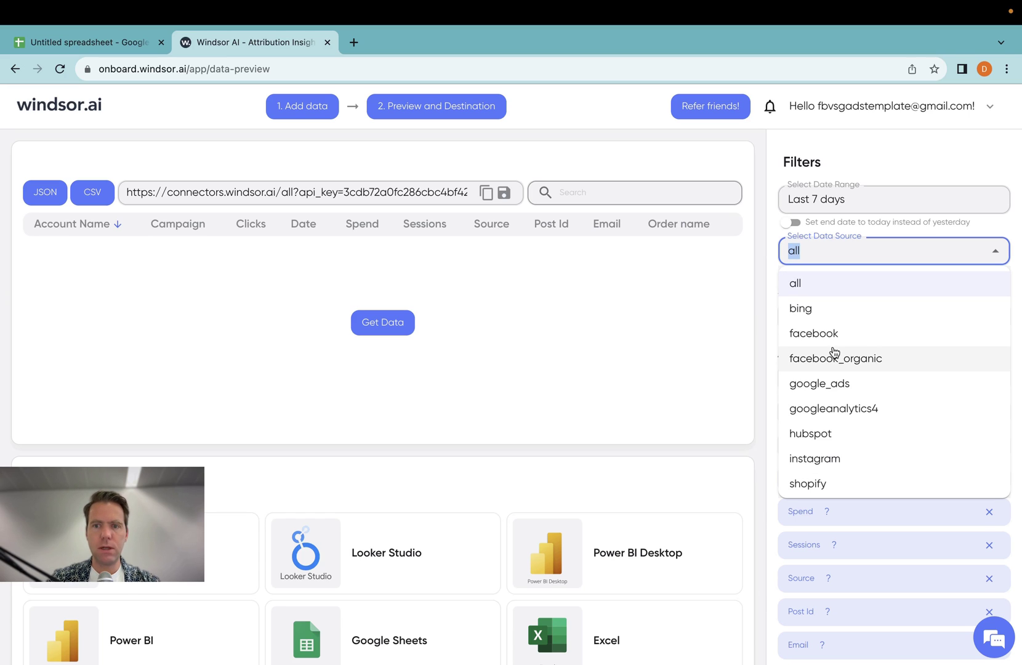
pyautogui.click(817, 488)
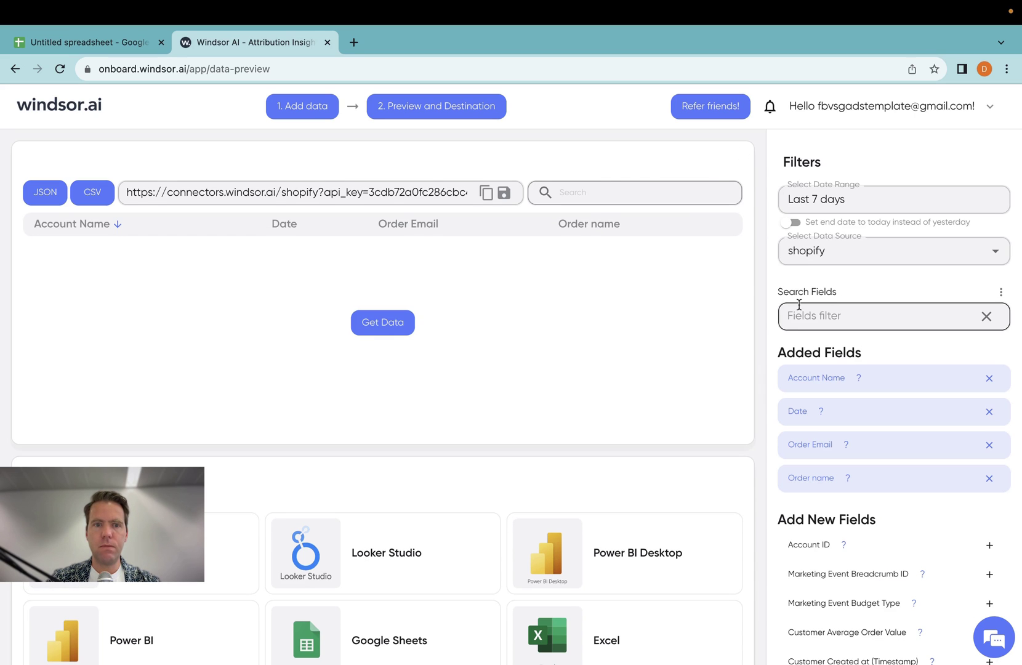
pyautogui.click(374, 328)
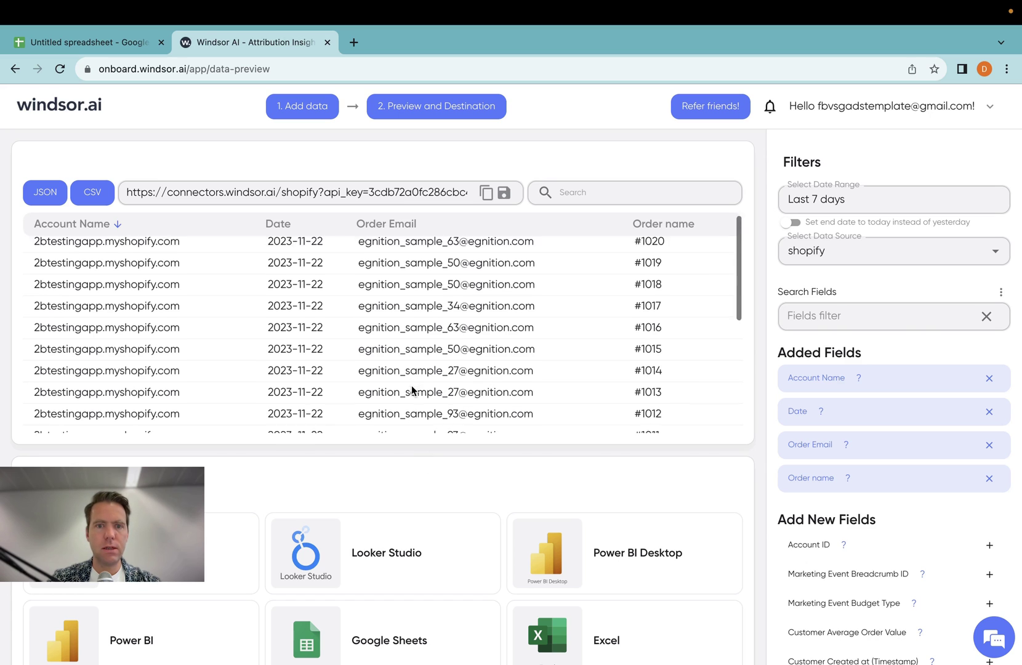
pyautogui.scroll(-3, 410, 389)
pyautogui.scroll(3, 411, 389)
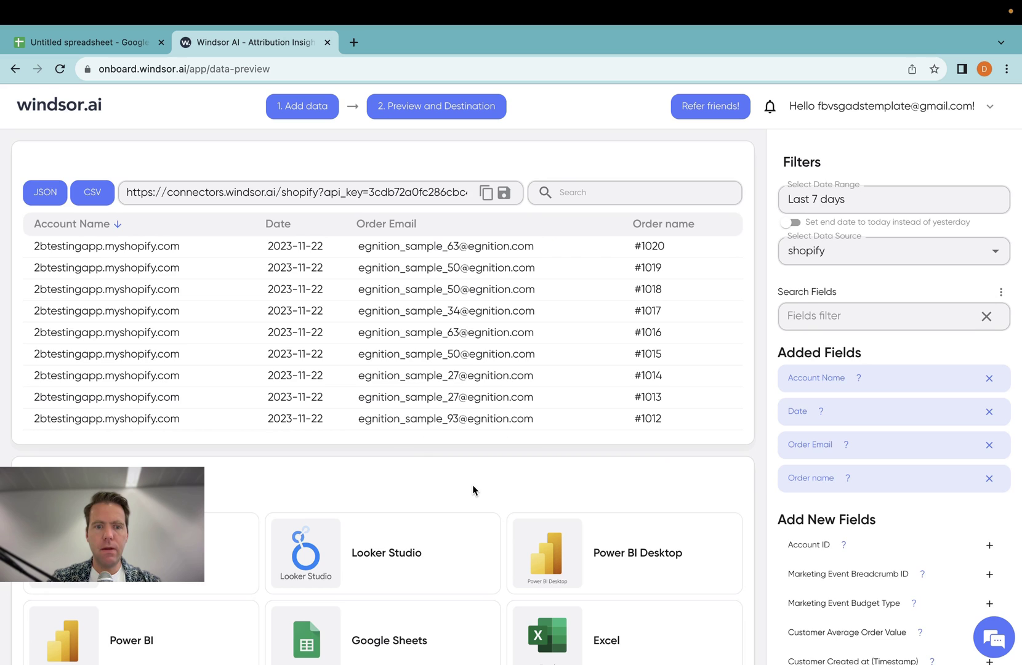
pyautogui.scroll(-2, 472, 485)
# - Choose Google Sheets as destination, install the add-on, and show Extensions > Windsor.ai
pyautogui.click(423, 555)
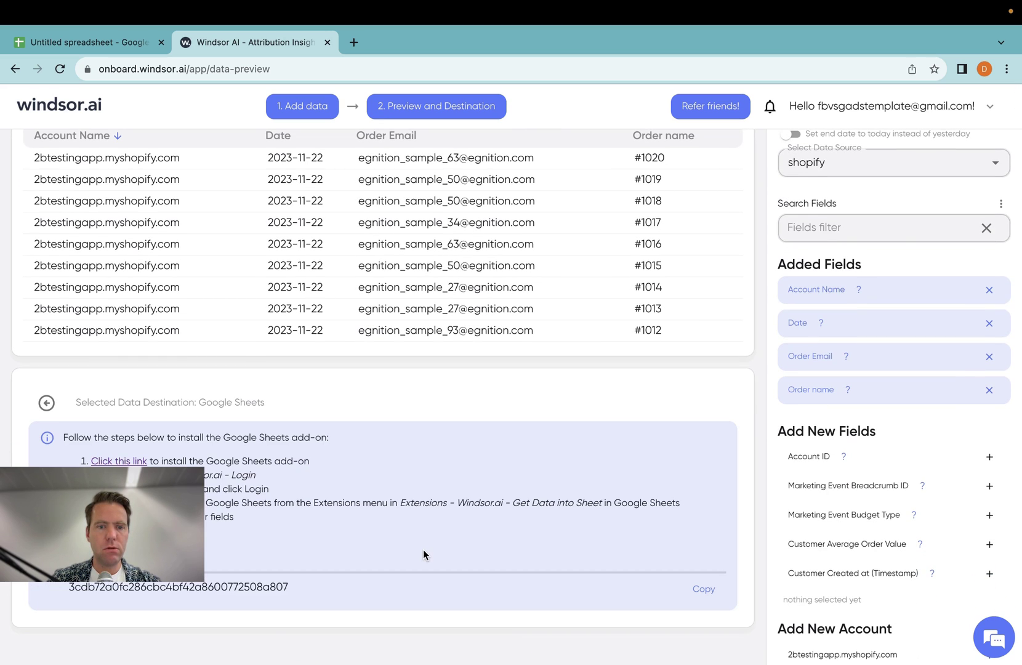
pyautogui.click(135, 462)
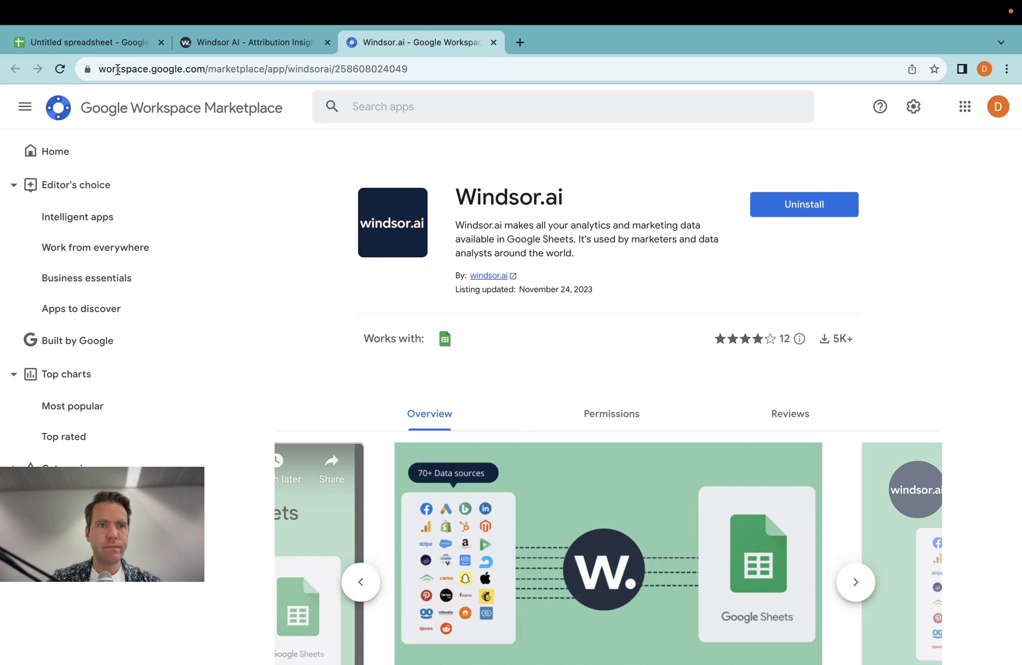
pyautogui.click(95, 46)
pyautogui.click(306, 117)
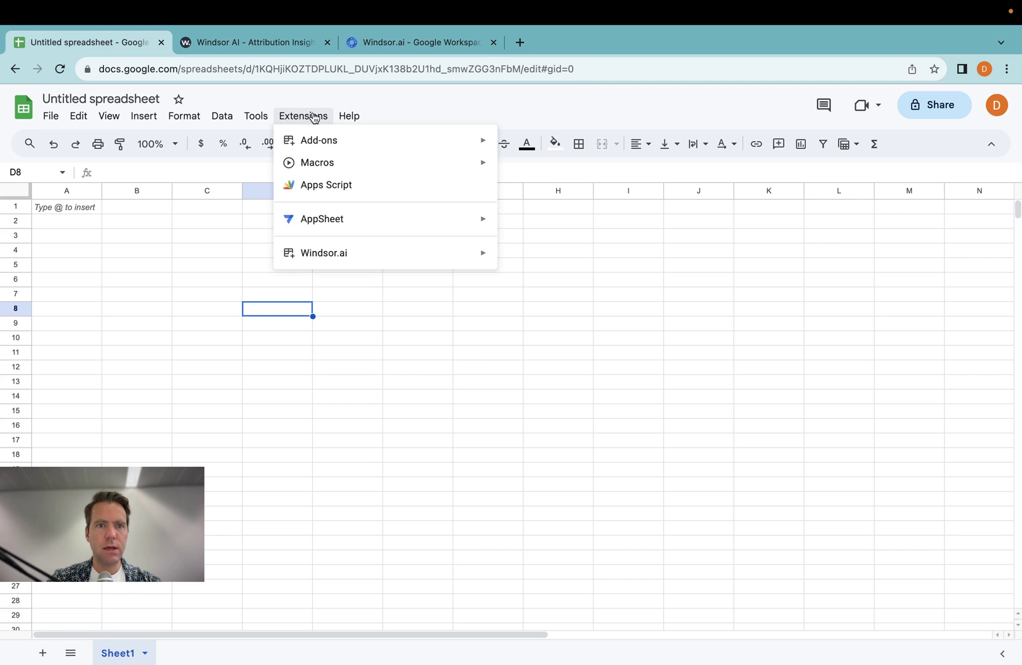
pyautogui.moveTo(323, 253)
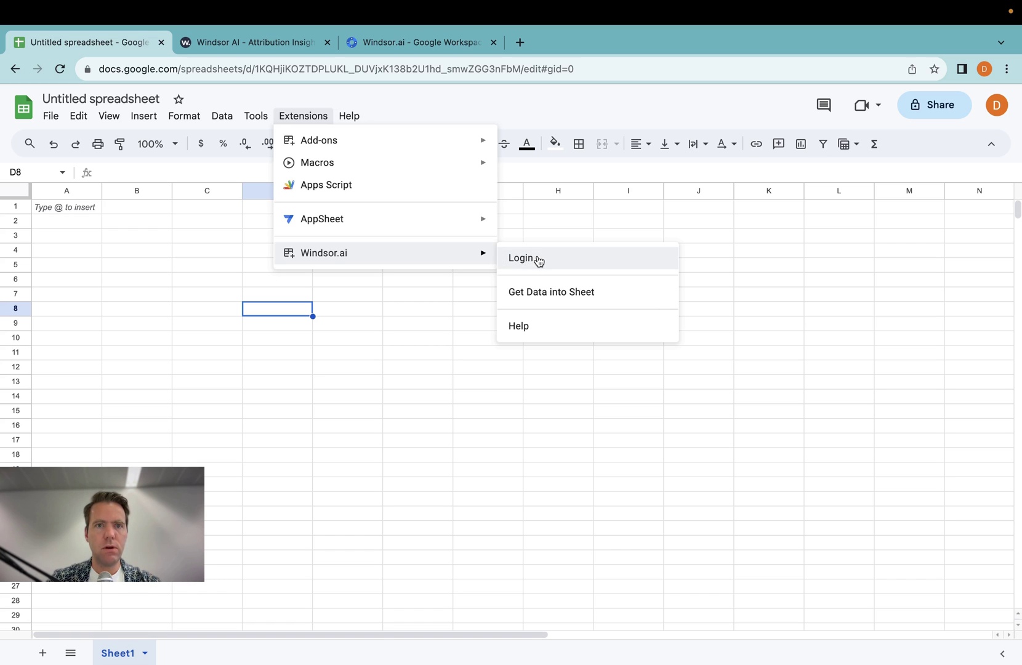
# - Log in to the Windsor.ai add-on and launch Get Data into Sheet
pyautogui.click(271, 44)
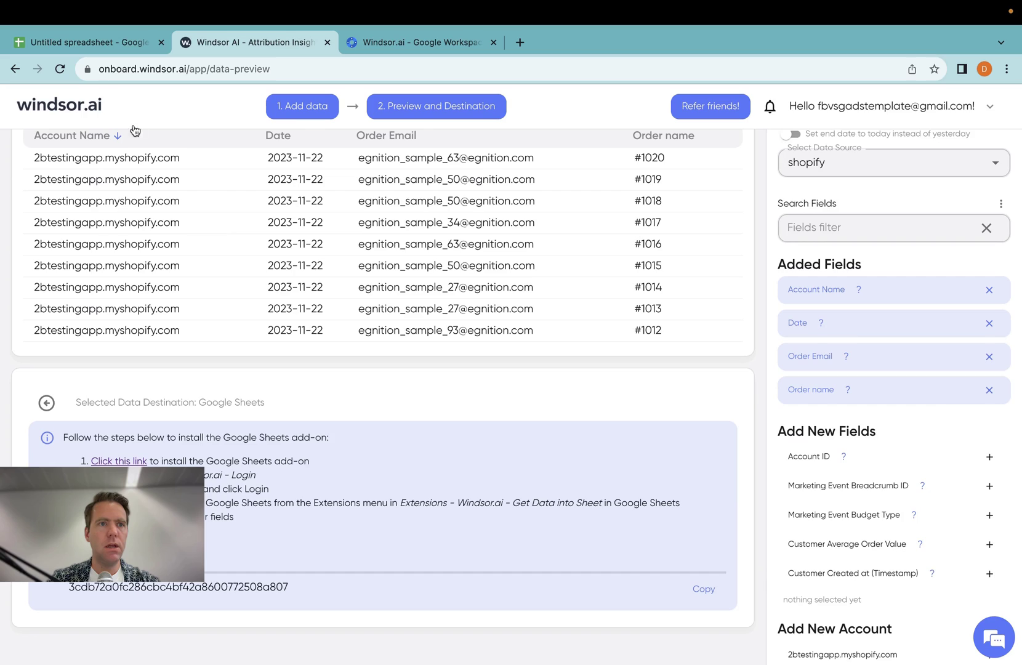
pyautogui.click(105, 41)
pyautogui.click(304, 115)
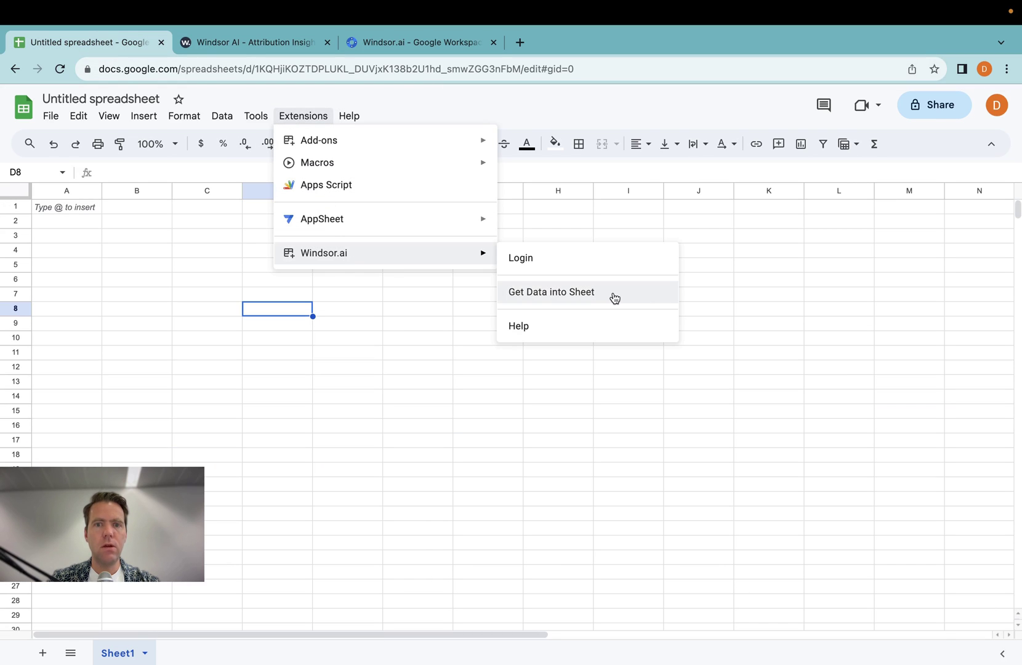
pyautogui.click(612, 295)
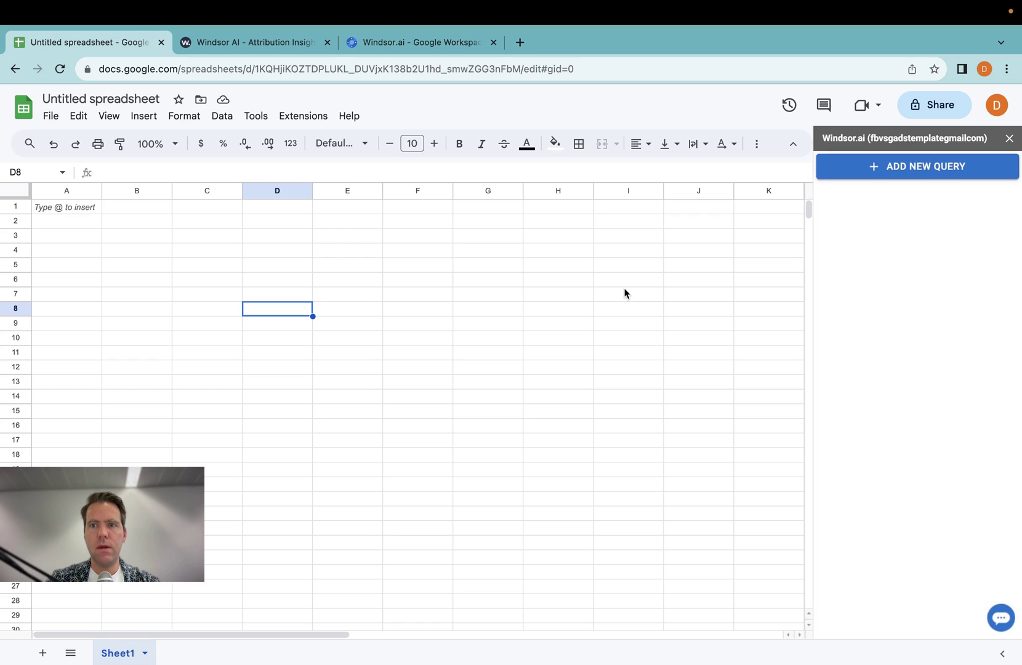
# - Create a new query named 'Shopify demo import' with Sheet1 as target sheet
pyautogui.click(891, 161)
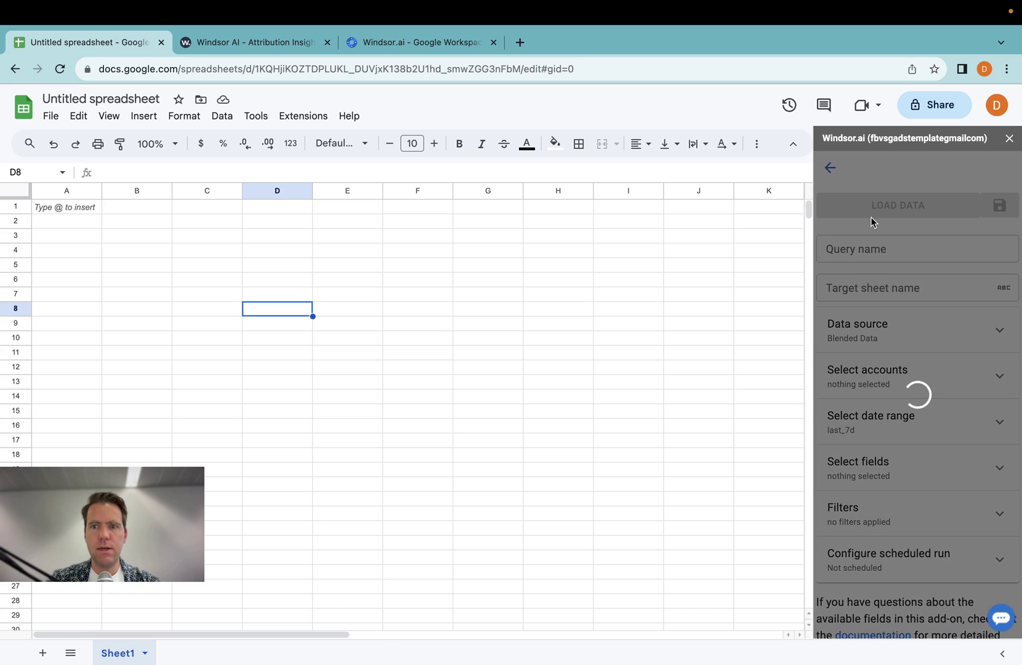
pyautogui.click(864, 247)
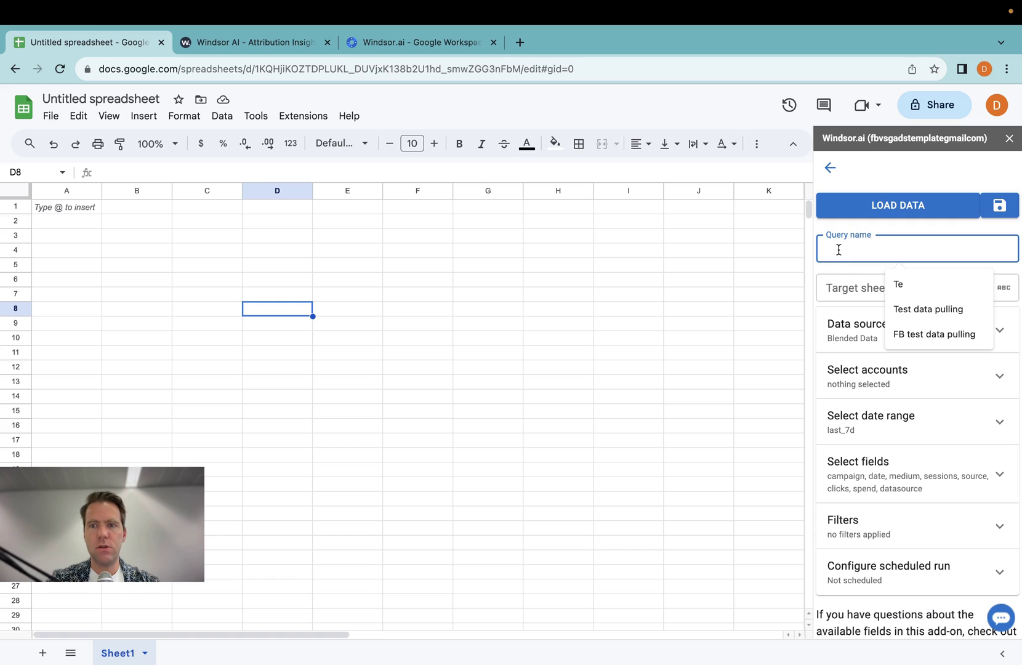
pyautogui.write('Shopify de')
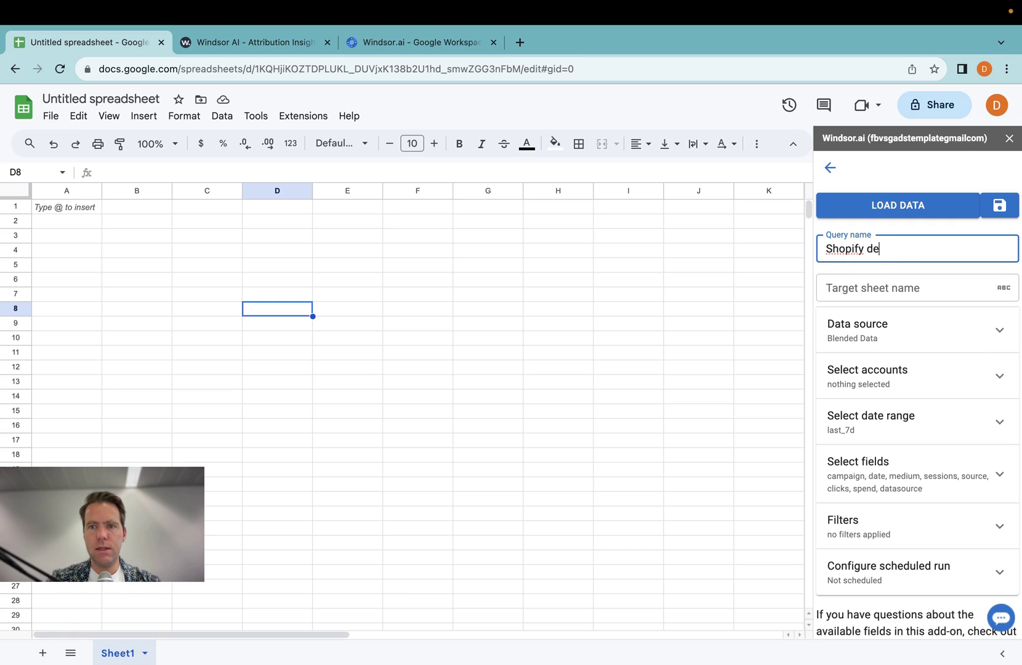
pyautogui.write('mo impor')
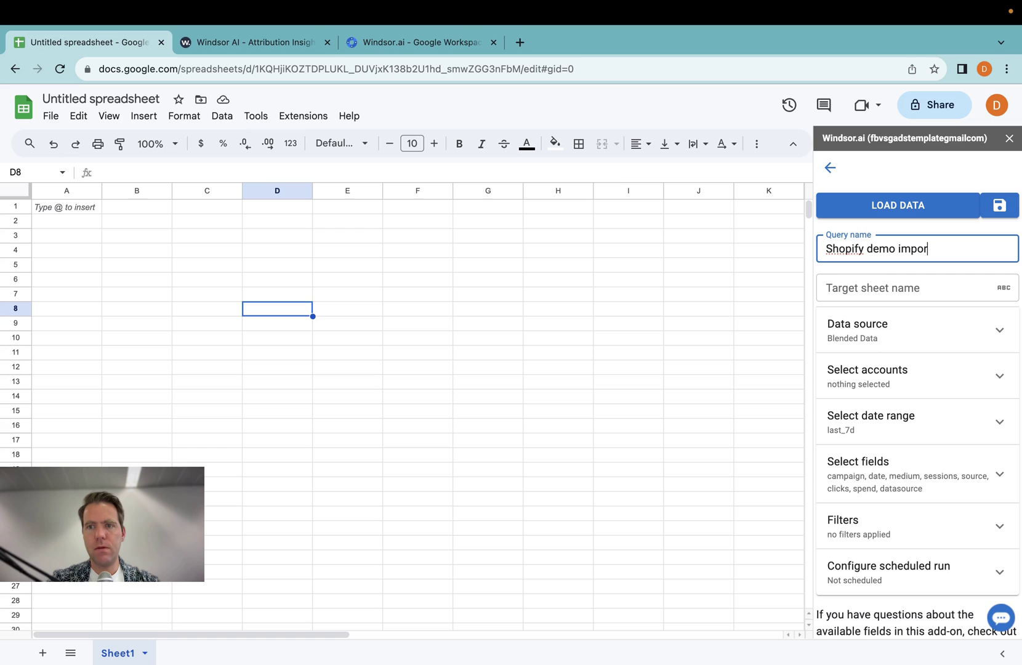
pyautogui.write('t')
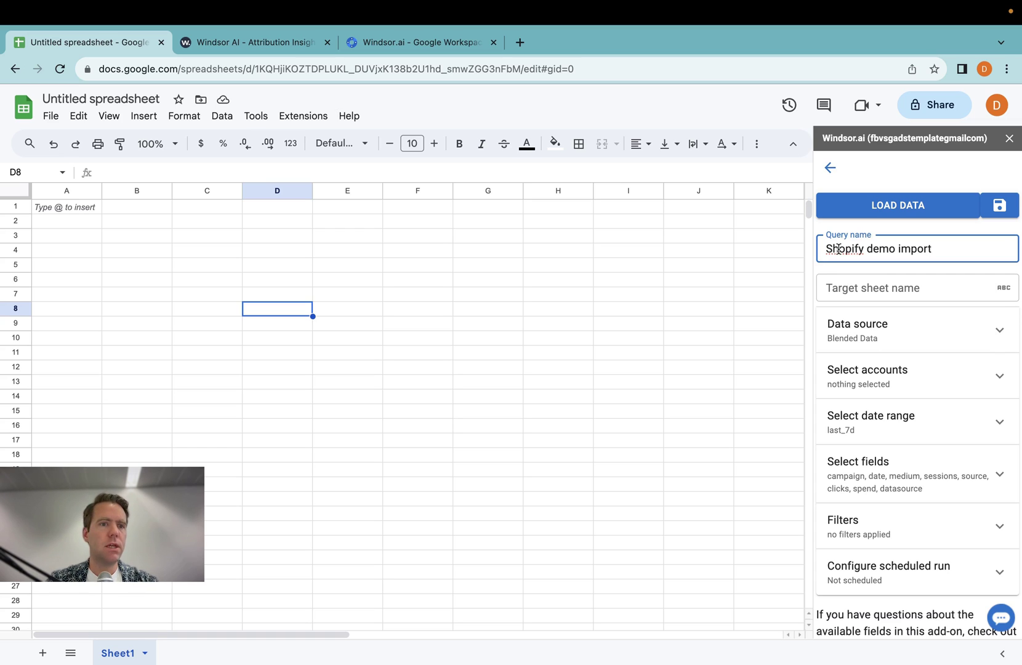
pyautogui.click(868, 283)
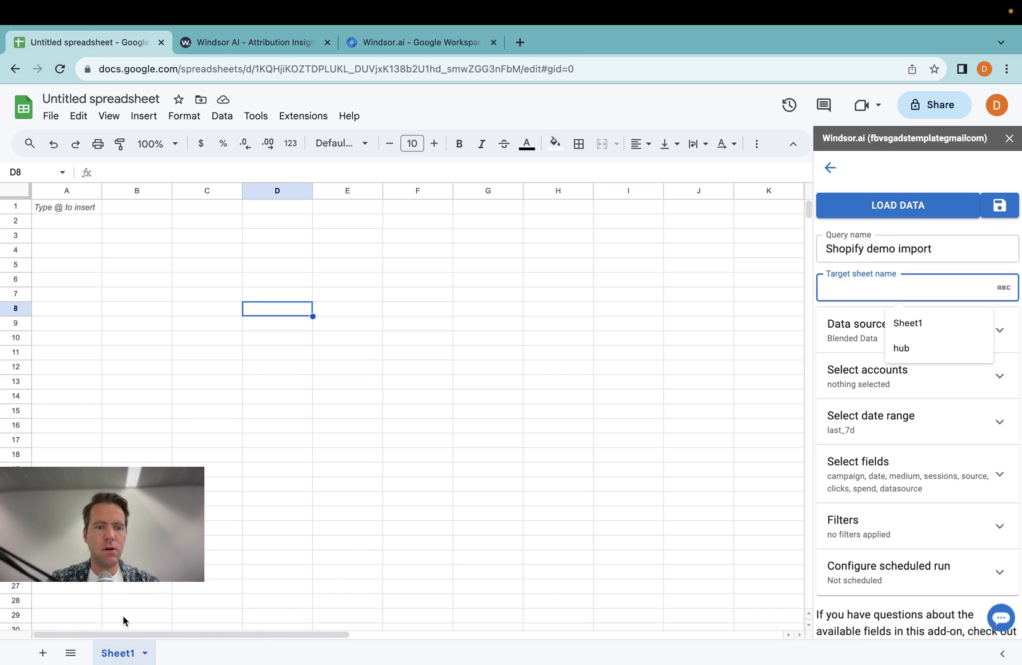
pyautogui.click(898, 319)
pyautogui.click(899, 323)
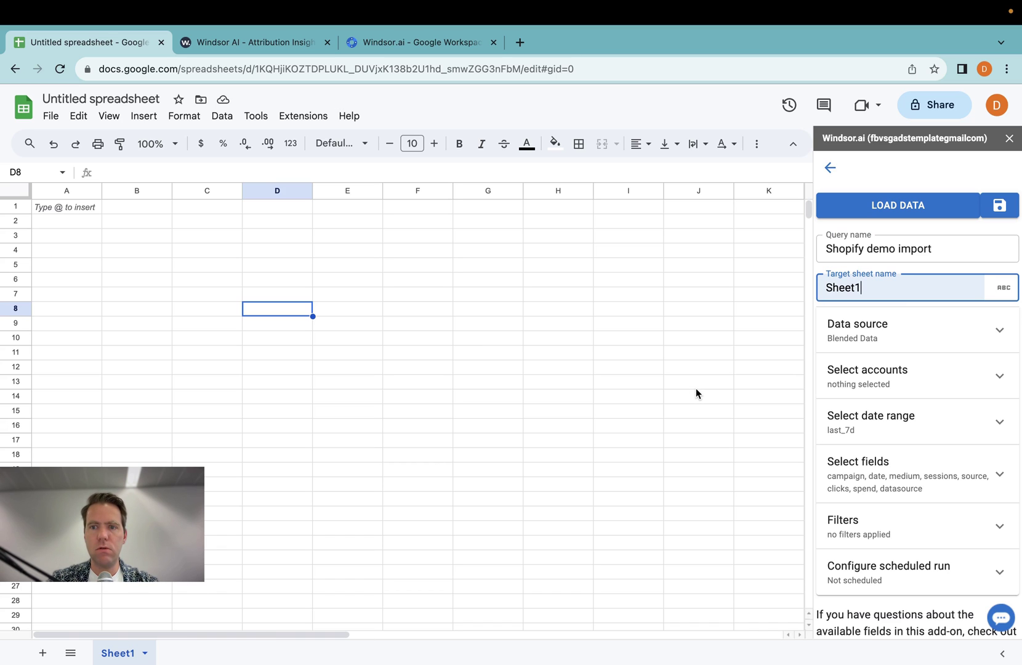
pyautogui.click(943, 334)
# - Choose shopify as the query's data source and review its account list
pyautogui.click(916, 374)
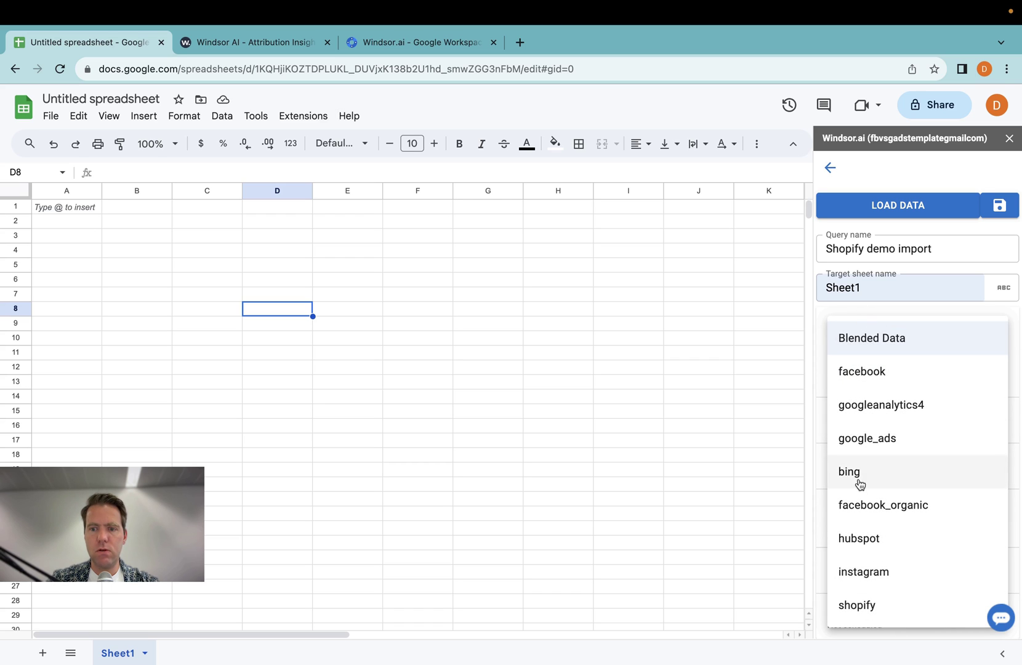
pyautogui.click(866, 603)
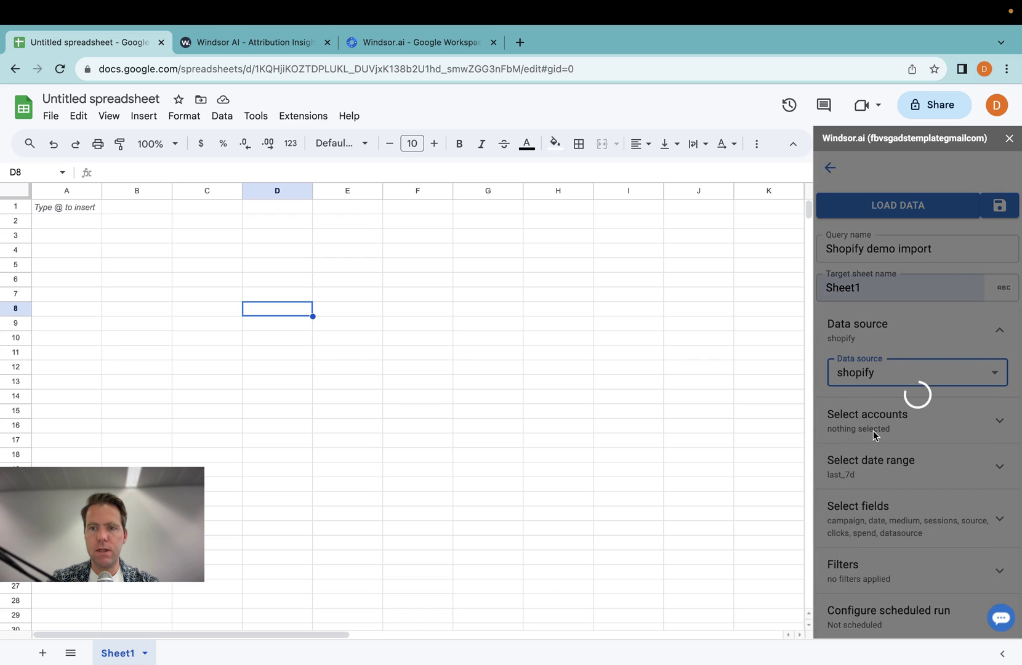
pyautogui.click(878, 420)
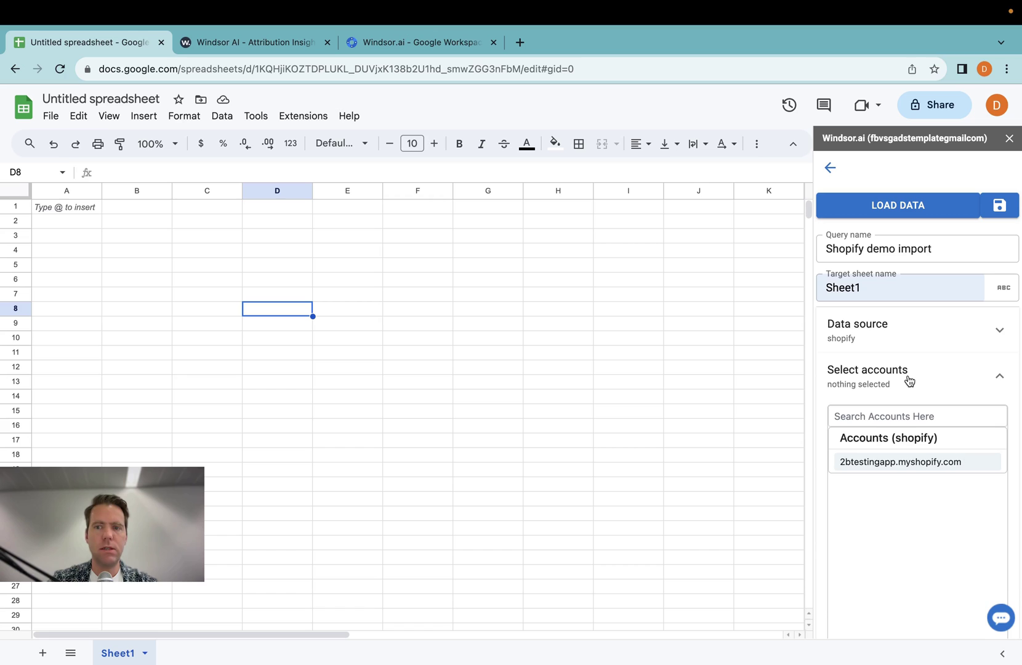
pyautogui.click(910, 382)
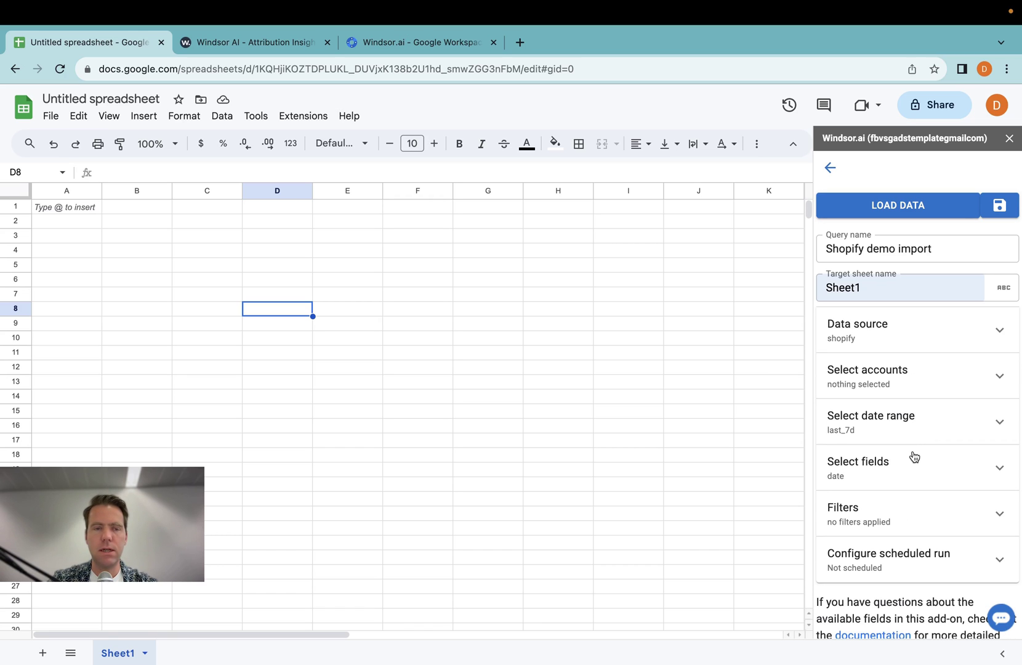
# - Set the query's date range to Last 14 days
pyautogui.click(884, 426)
pyautogui.scroll(-3, 866, 378)
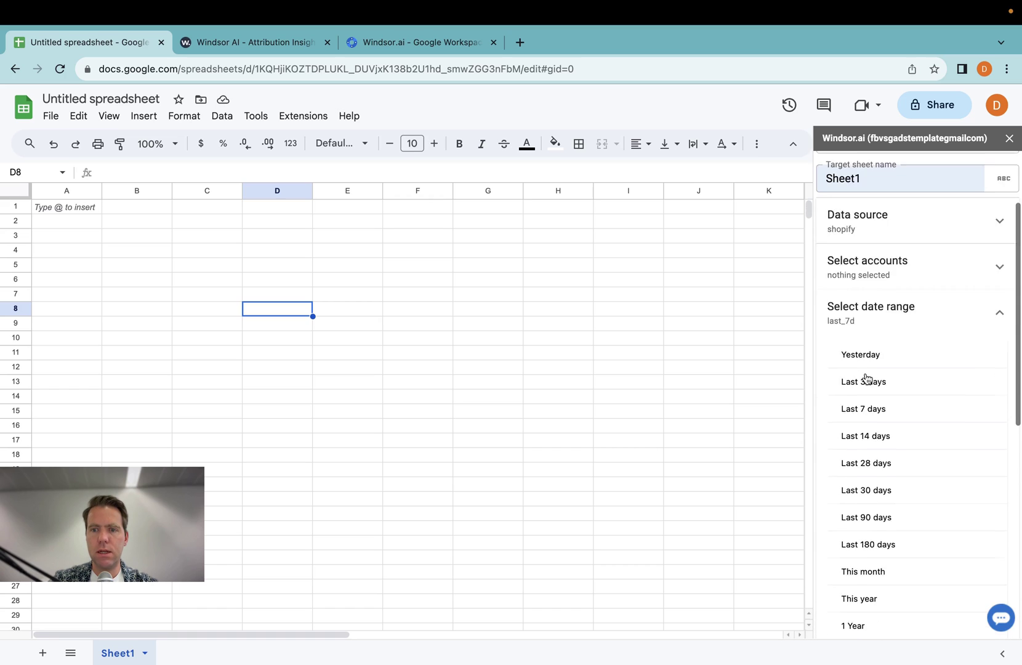
pyautogui.click(860, 417)
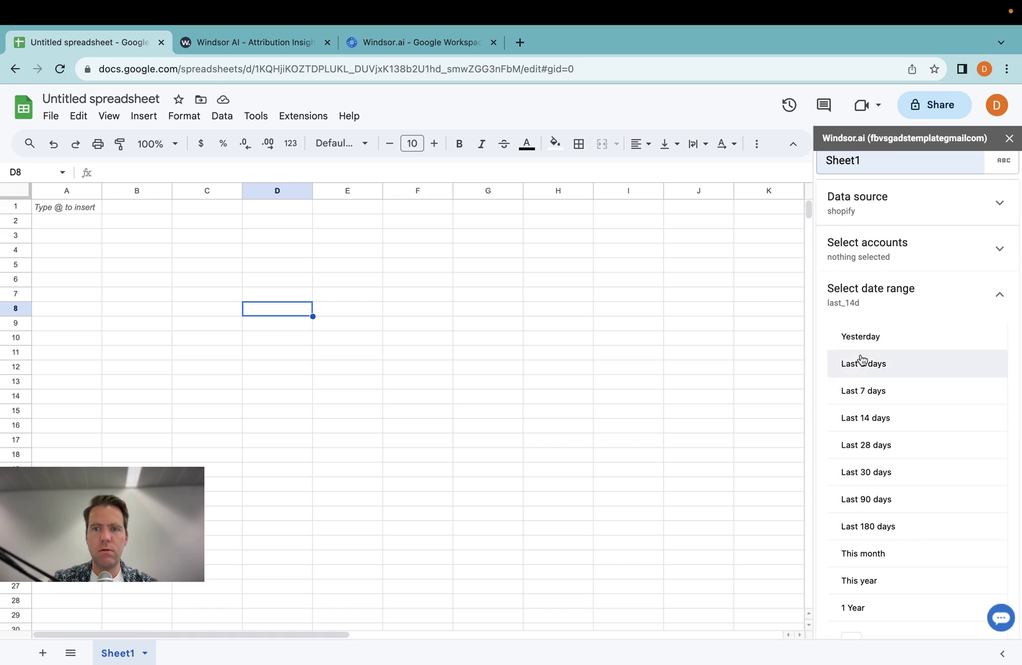
pyautogui.click(891, 305)
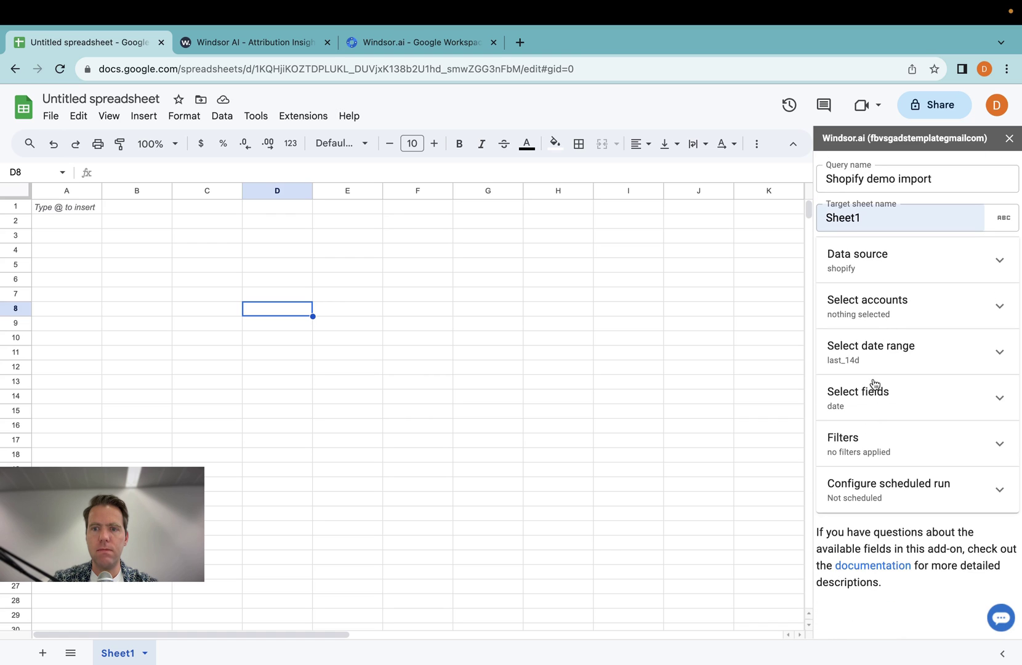
# - Add the Order Email and Order name fields, checking the preview's fields first
pyautogui.click(873, 406)
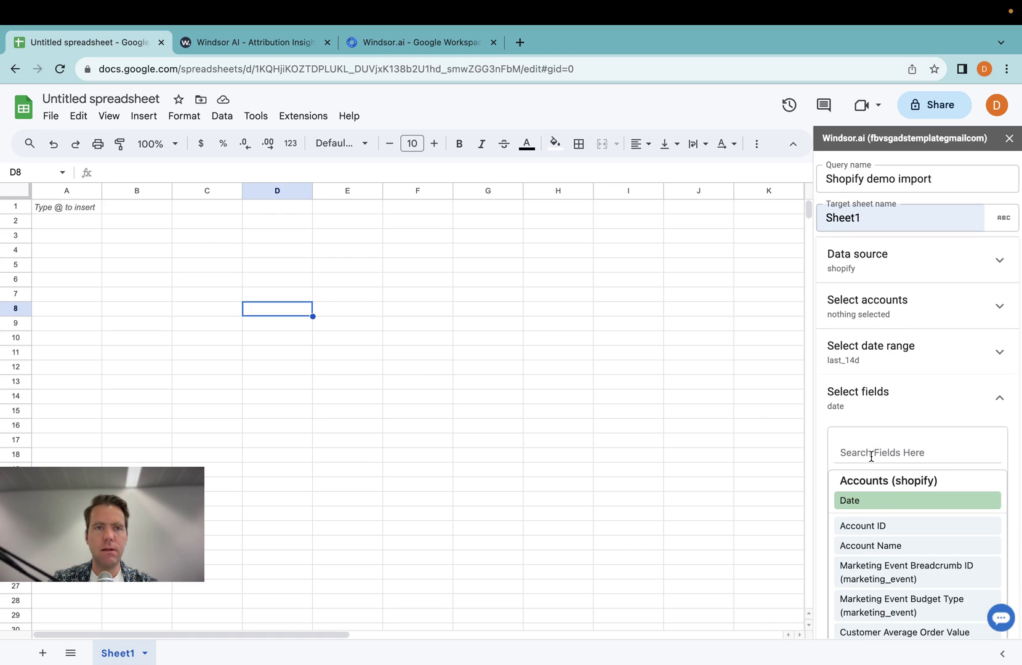
pyautogui.click(262, 48)
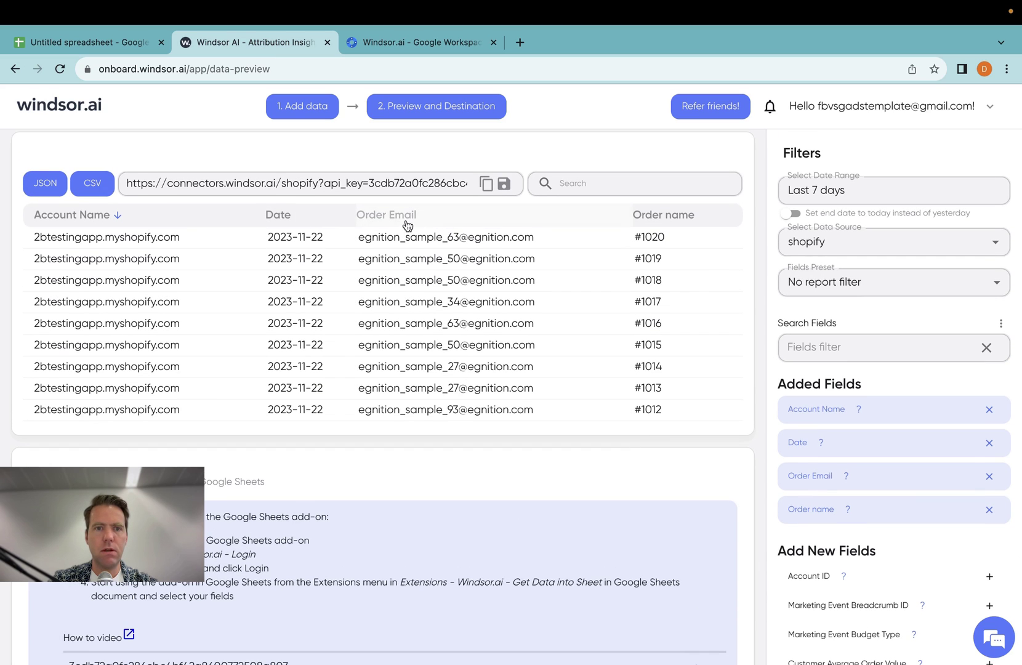
pyautogui.click(105, 43)
pyautogui.click(878, 446)
pyautogui.write('o')
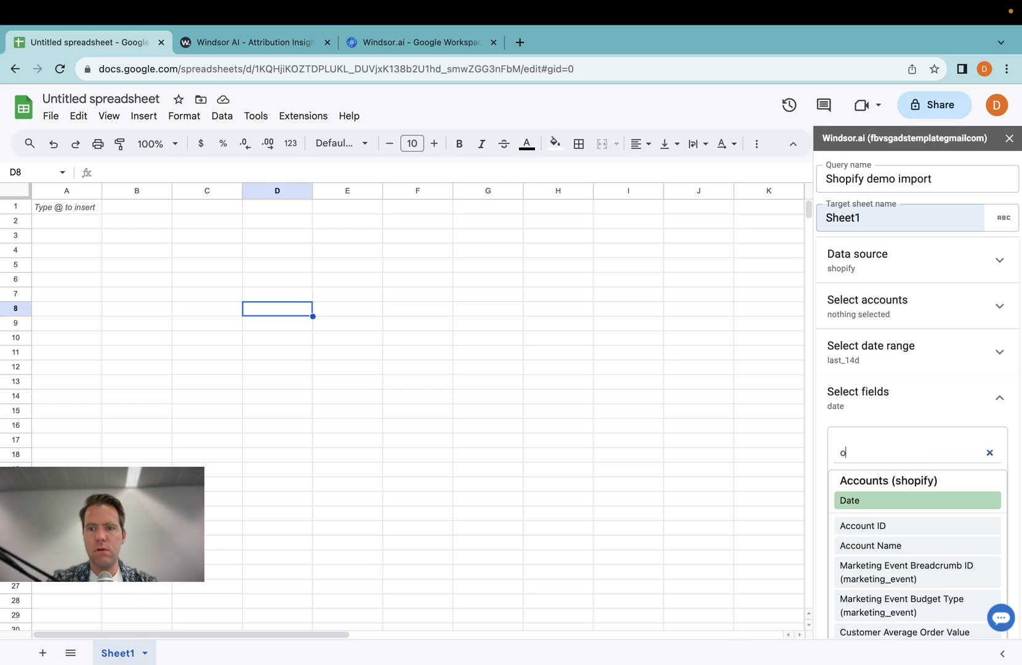
pyautogui.write('rder email')
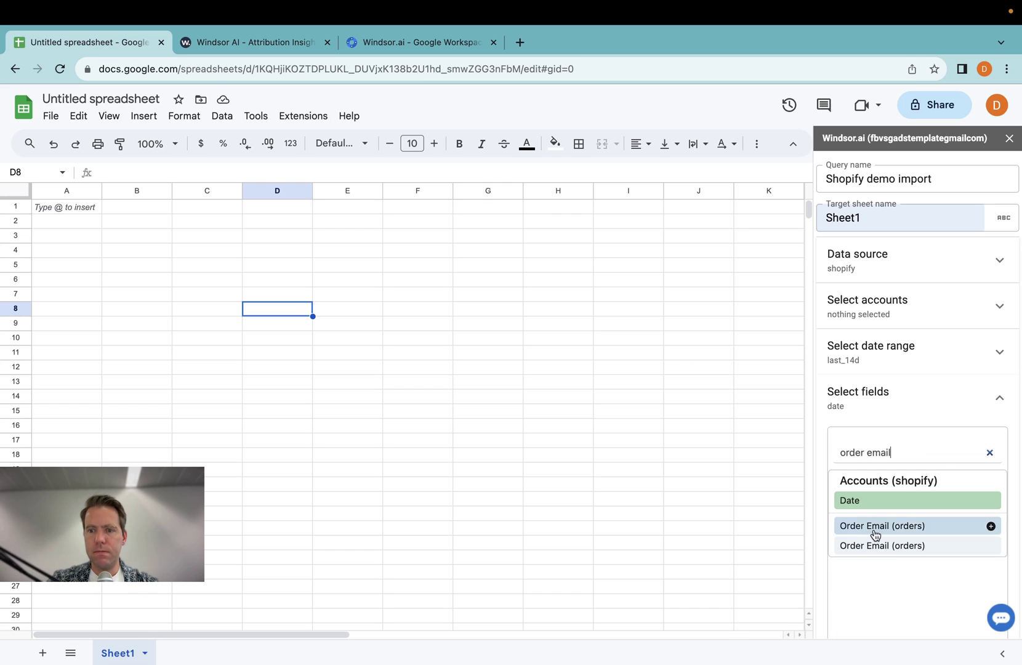
pyautogui.click(881, 525)
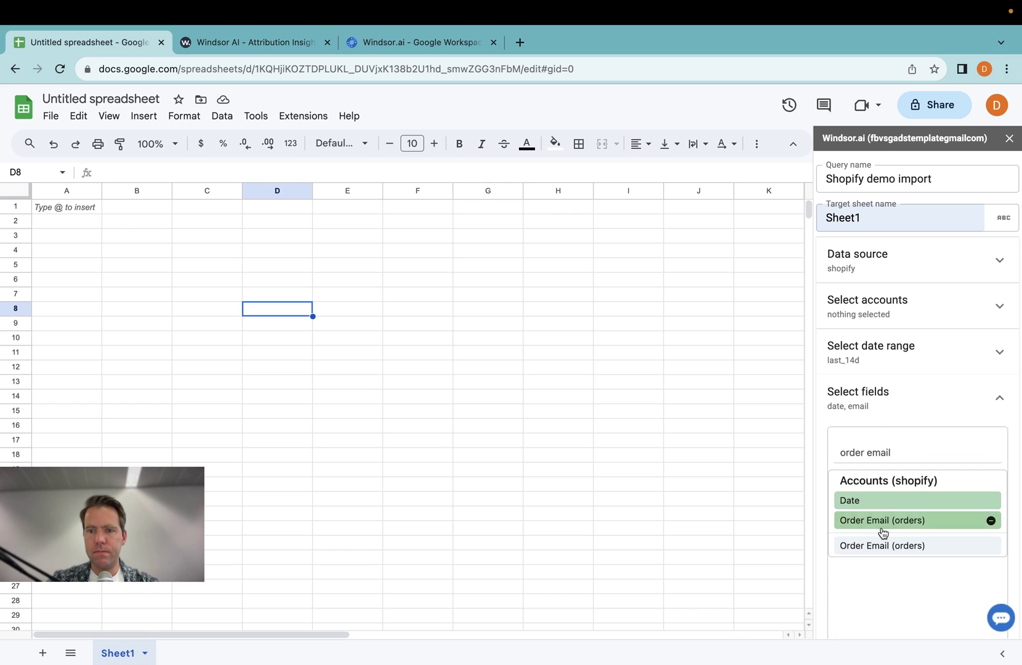
pyautogui.click(897, 461)
pyautogui.press('BackSpace')
pyautogui.press('BackSpace')
pyautogui.press('BackSpace')
pyautogui.press('BackSpace')
pyautogui.press('BackSpace')
pyautogui.write('nam')
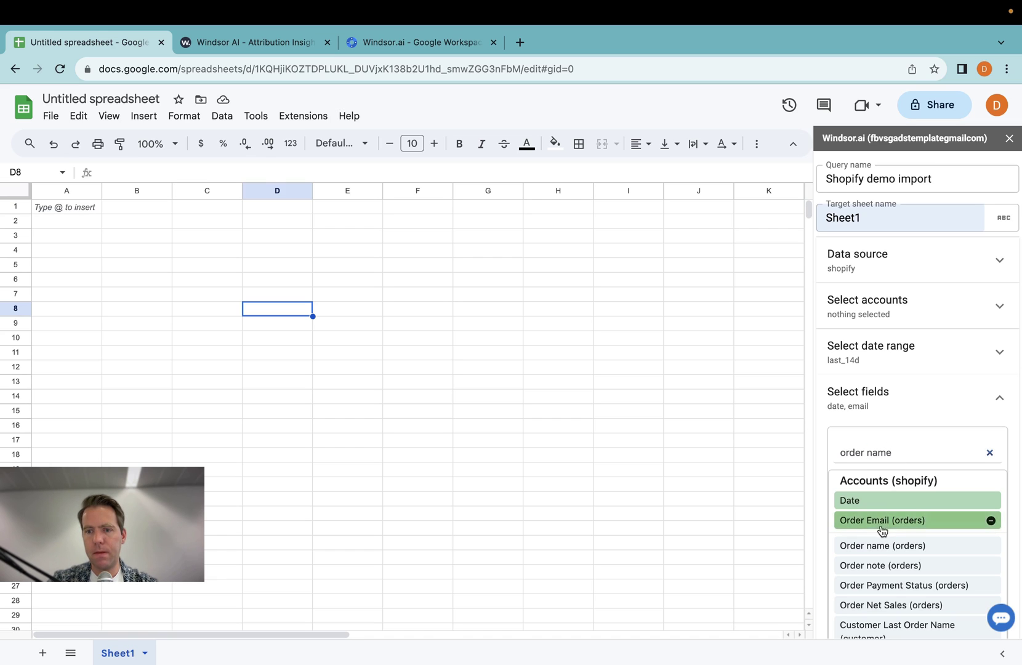
pyautogui.click(879, 547)
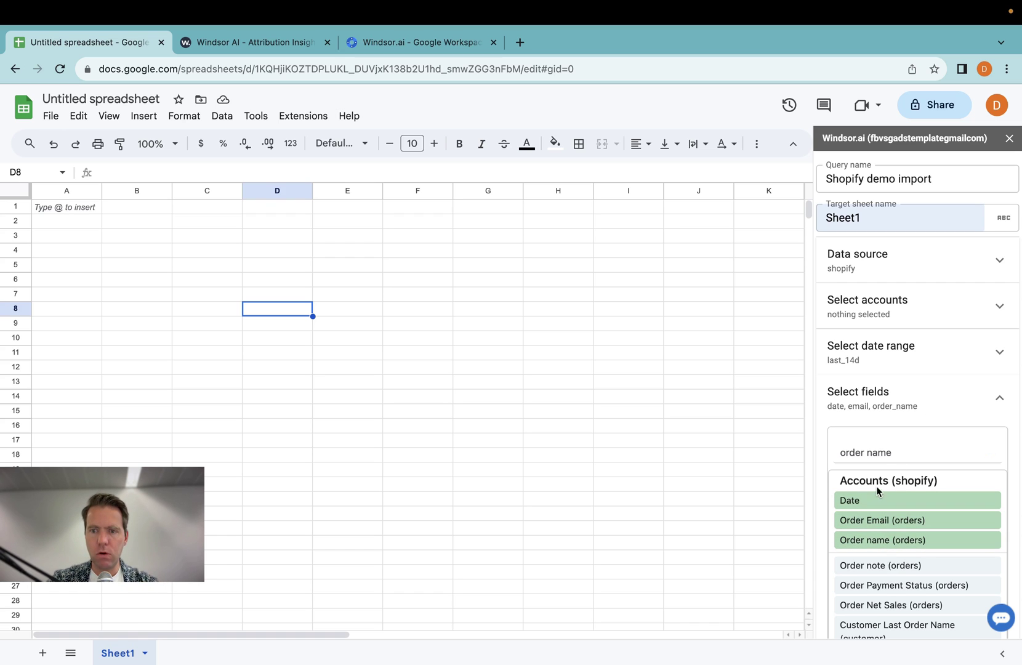
pyautogui.scroll(-4, 893, 443)
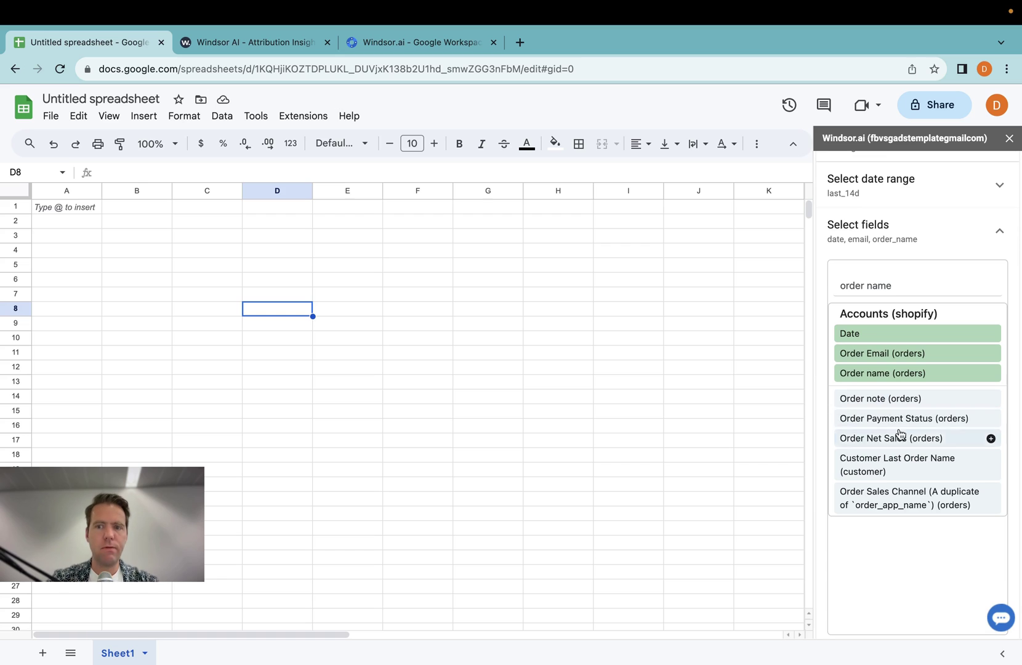
pyautogui.moveTo(909, 453)
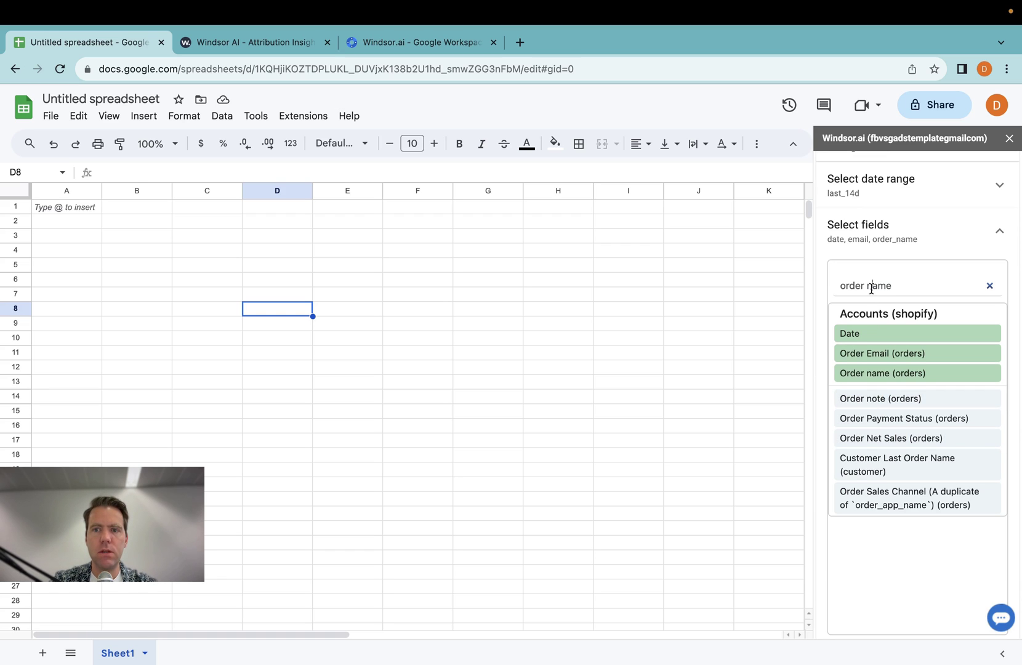
pyautogui.tripleClick(871, 287)
pyautogui.press('BackSpace')
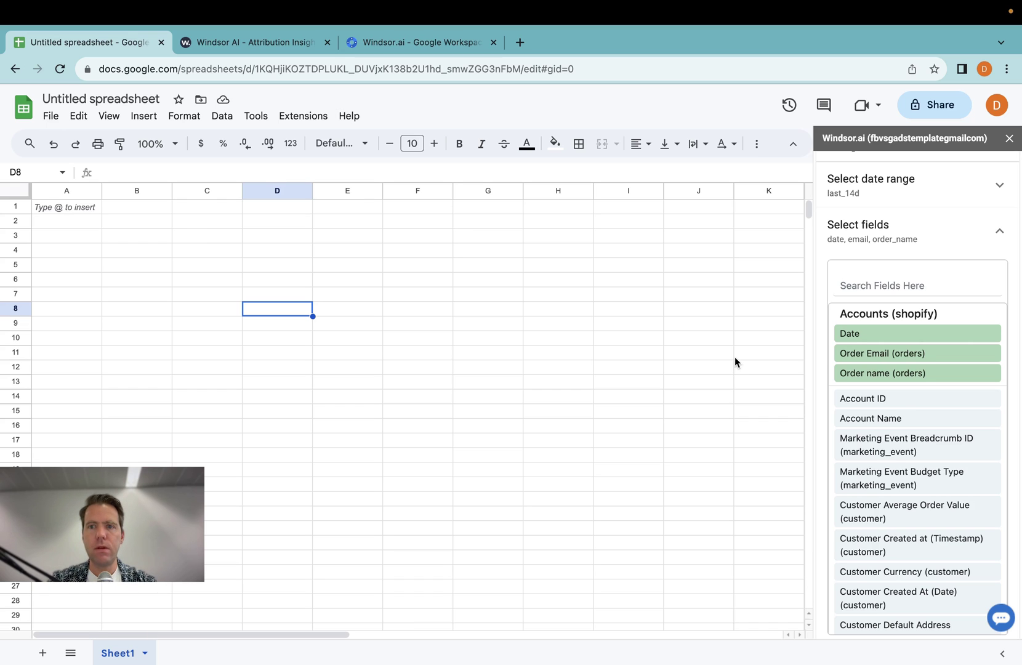
# - Load Shopify orders into Sheet1 and compare the rows with the Windsor.ai preview
pyautogui.click(946, 231)
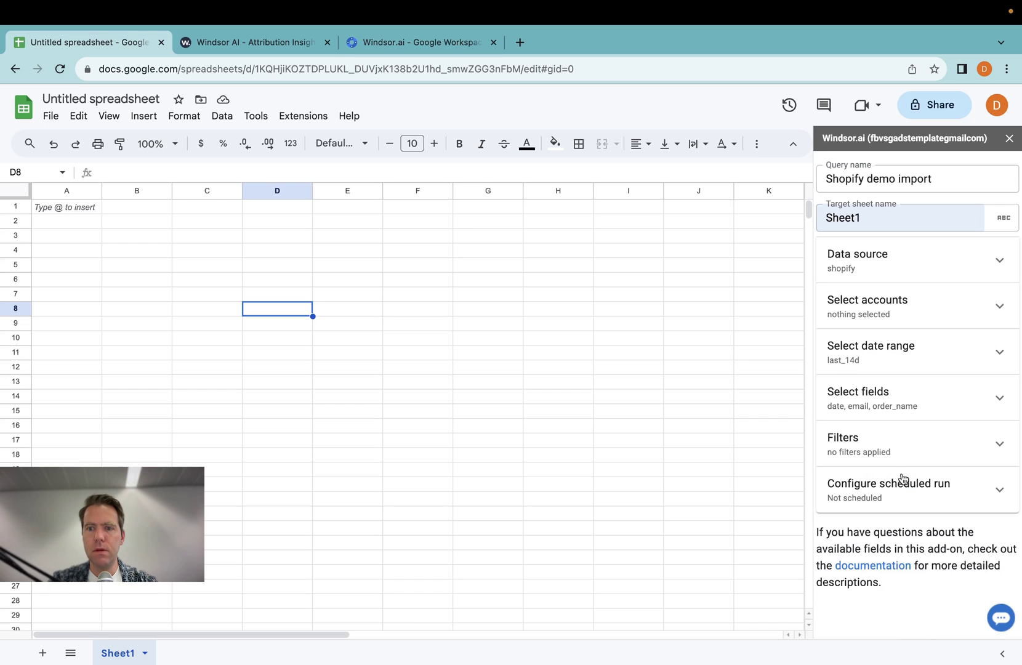
pyautogui.scroll(2, 923, 384)
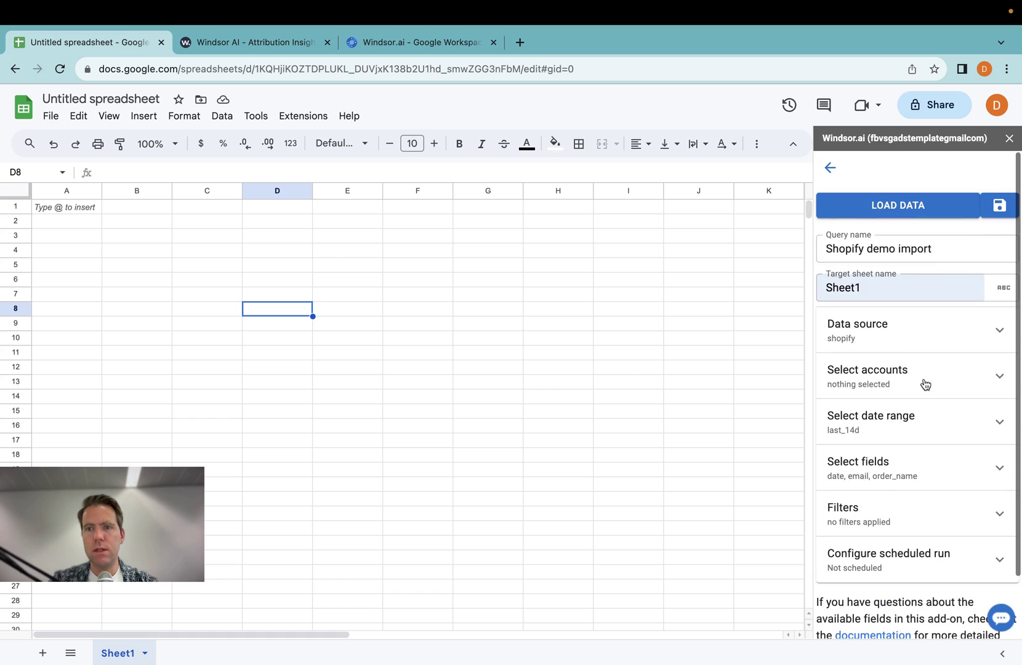
pyautogui.click(899, 203)
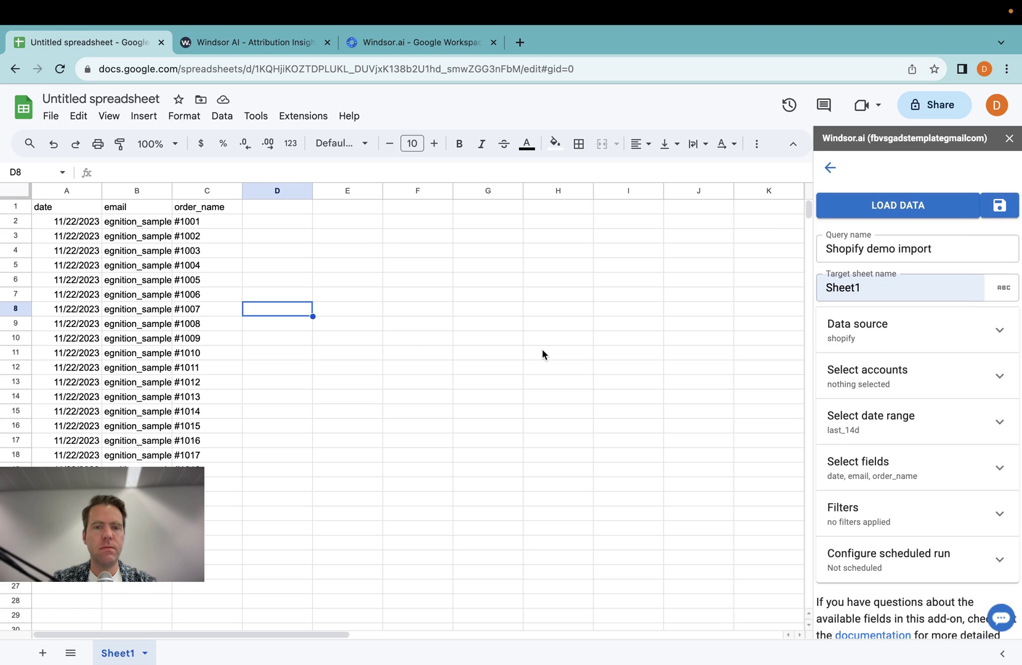
pyautogui.click(135, 250)
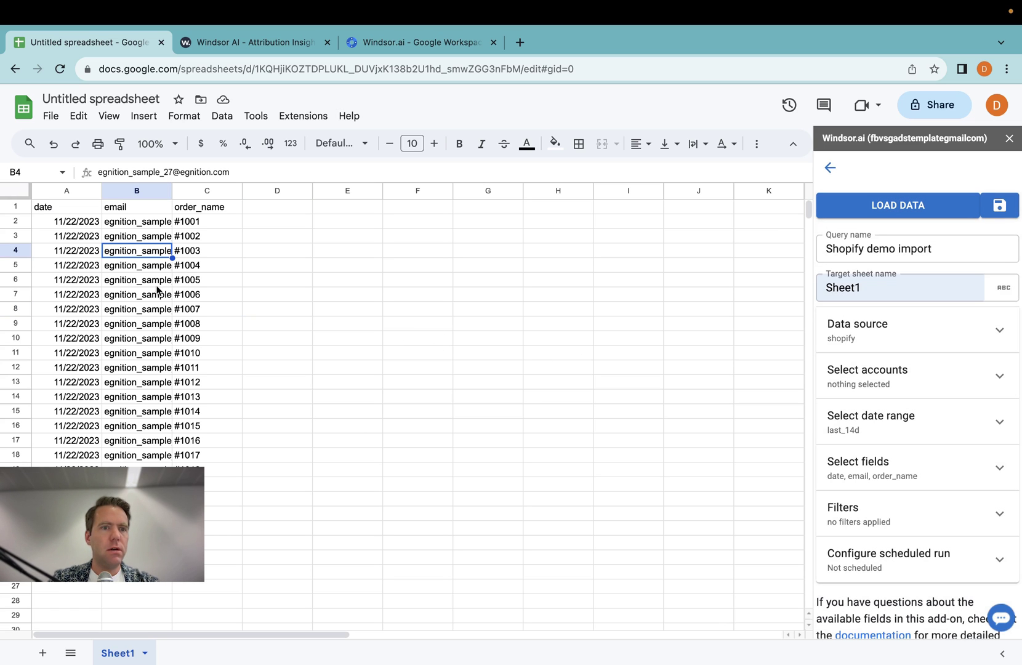
pyautogui.click(232, 40)
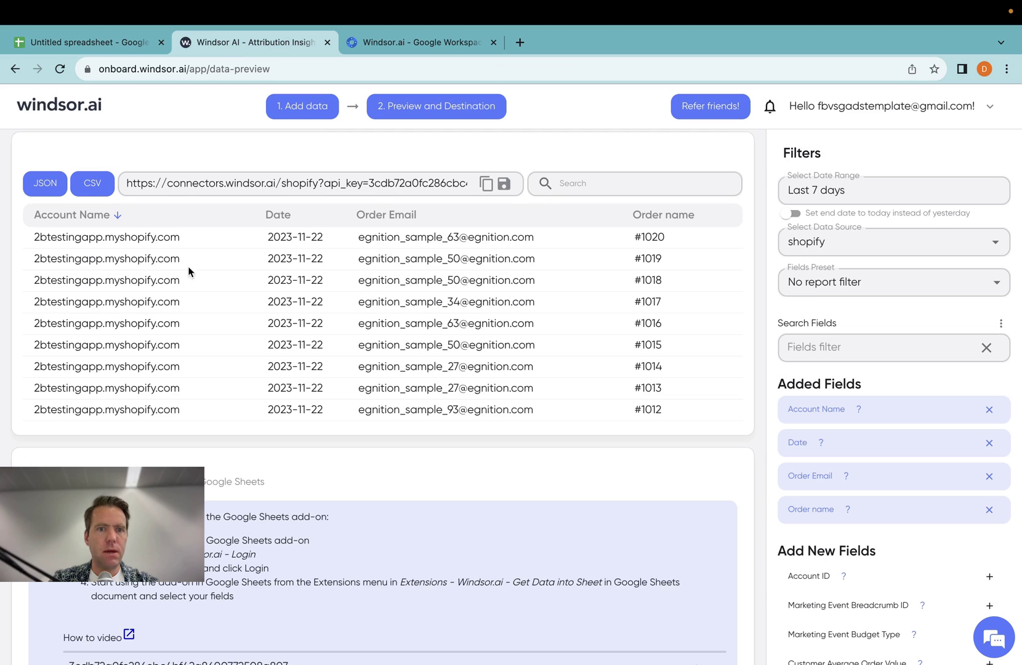
pyautogui.click(90, 46)
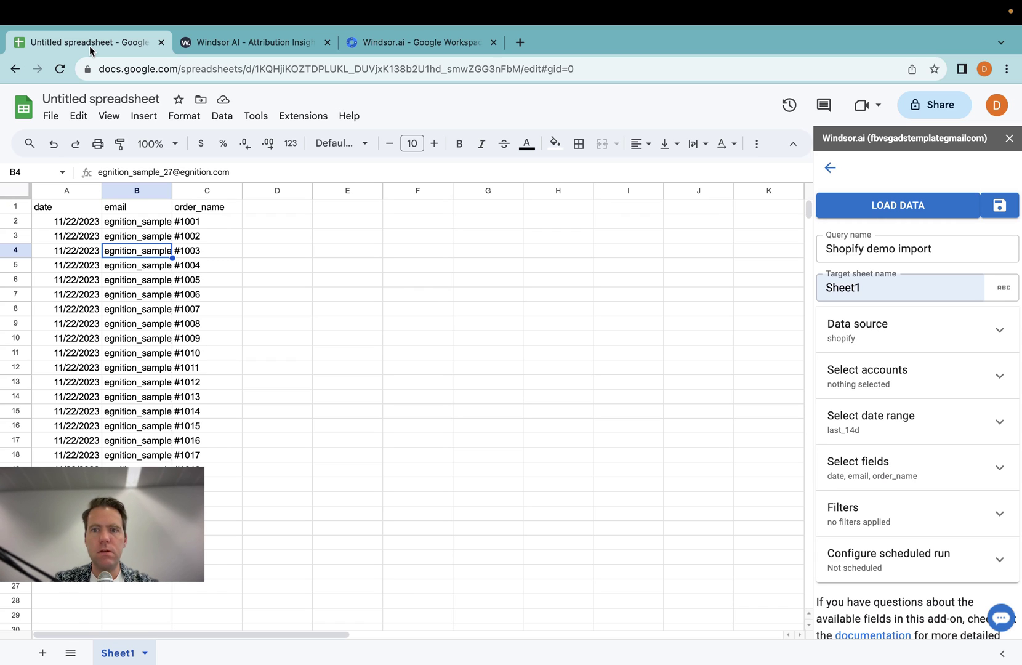
# - Set the scheduled run's refresh period to 1 hour
pyautogui.click(884, 552)
pyautogui.scroll(-2, 901, 500)
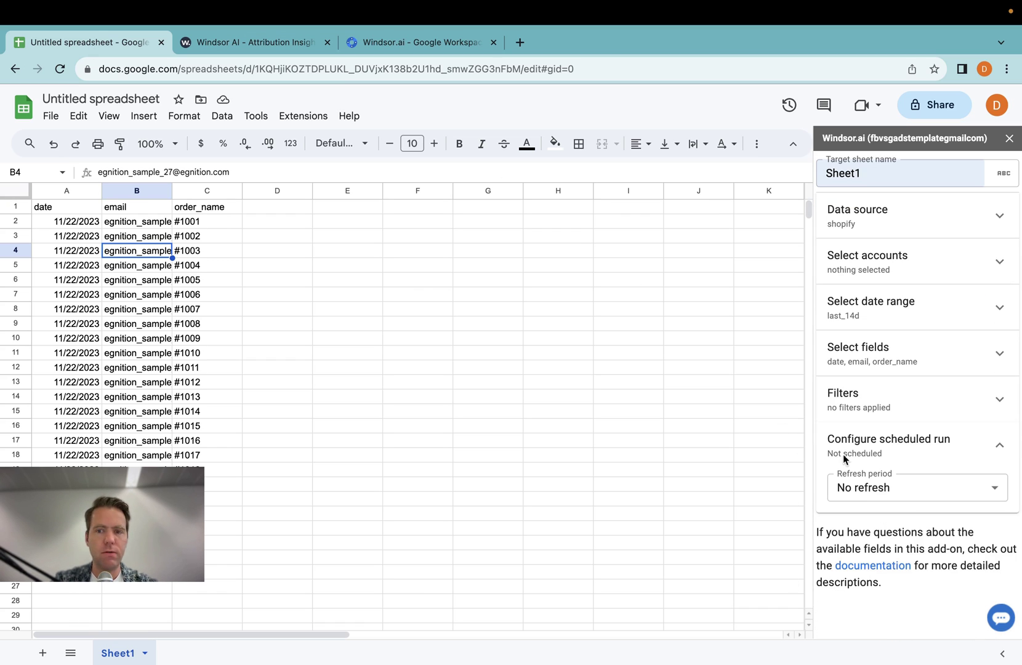
pyautogui.click(910, 488)
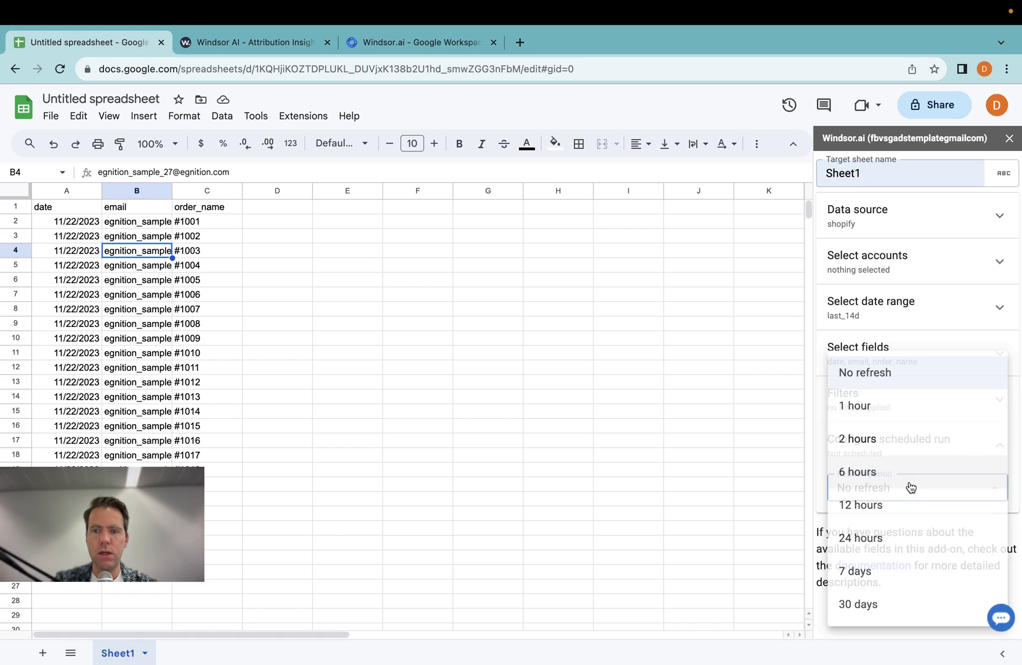
pyautogui.click(882, 405)
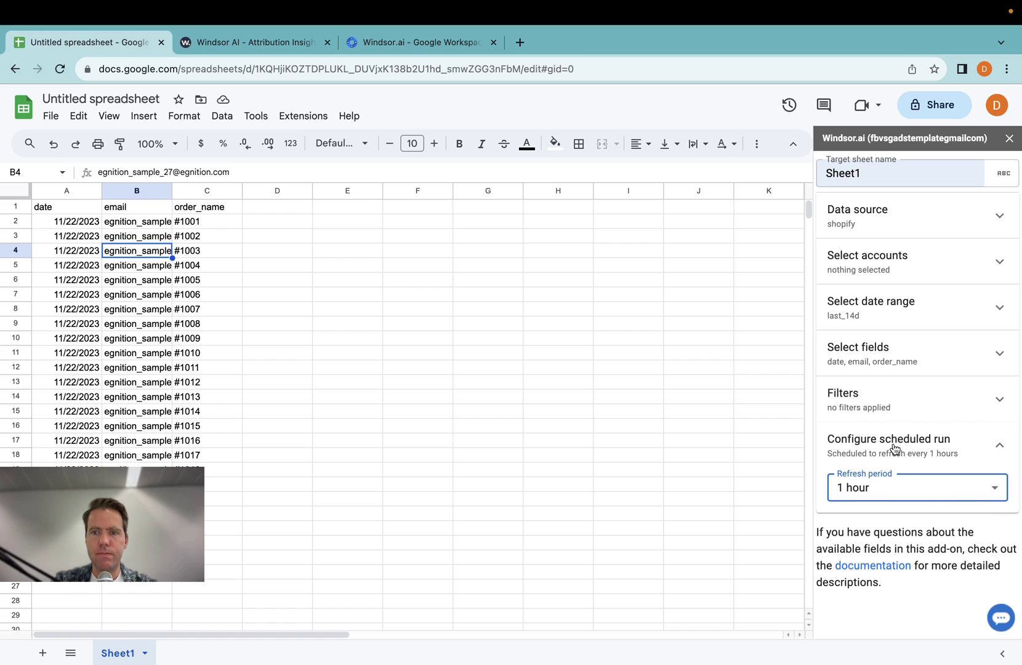
# - Make the date range end today and save the query
pyautogui.click(921, 309)
pyautogui.scroll(-2, 873, 415)
pyautogui.scroll(-2, 875, 415)
pyautogui.scroll(-3, 874, 416)
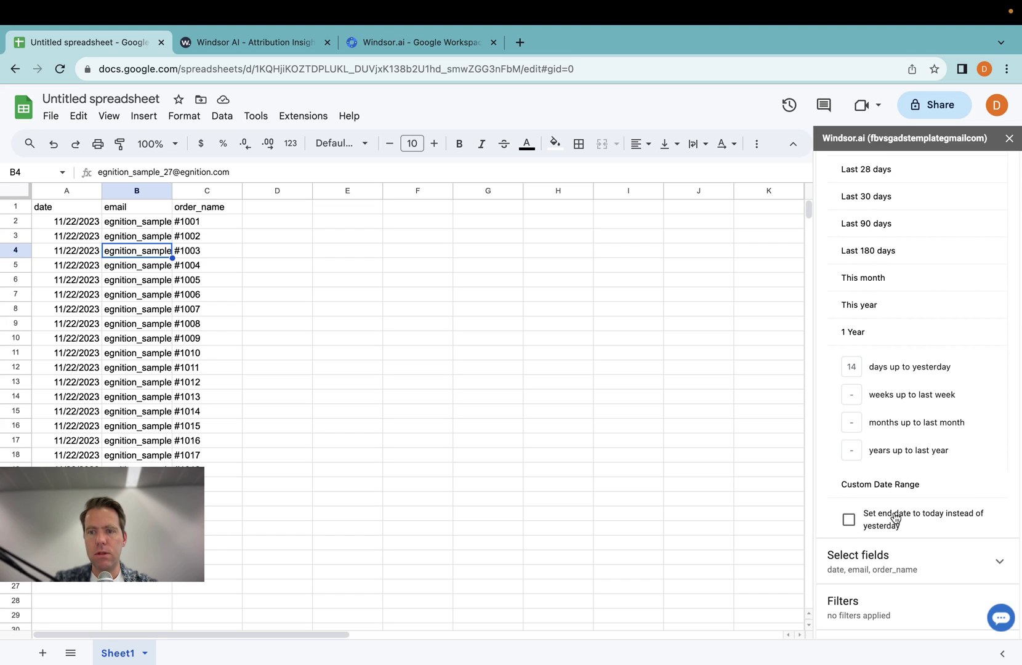
pyautogui.click(849, 520)
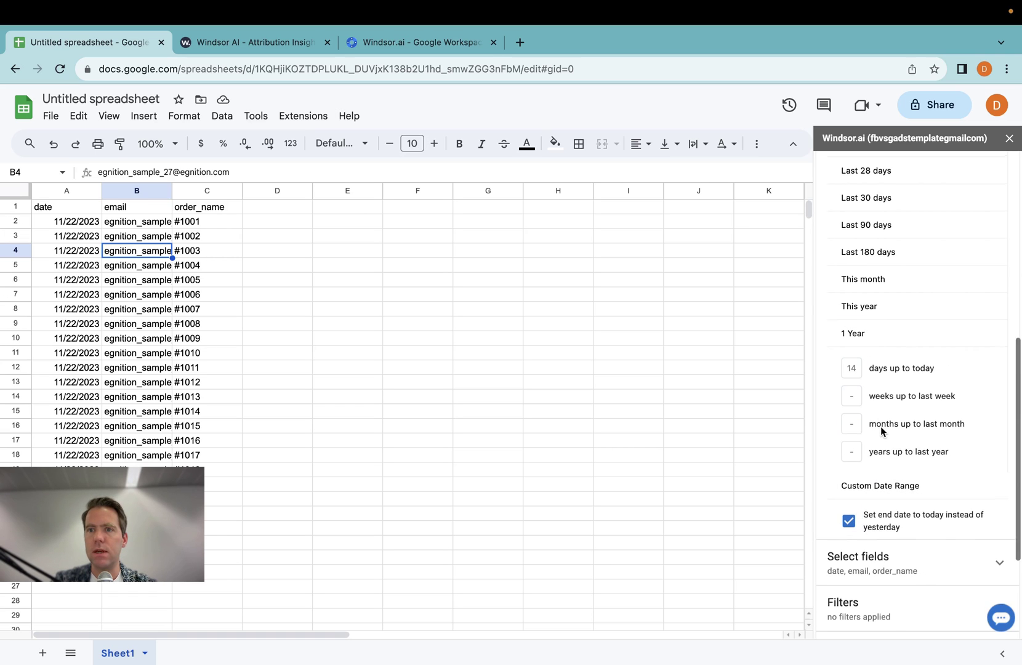
pyautogui.scroll(10, 880, 427)
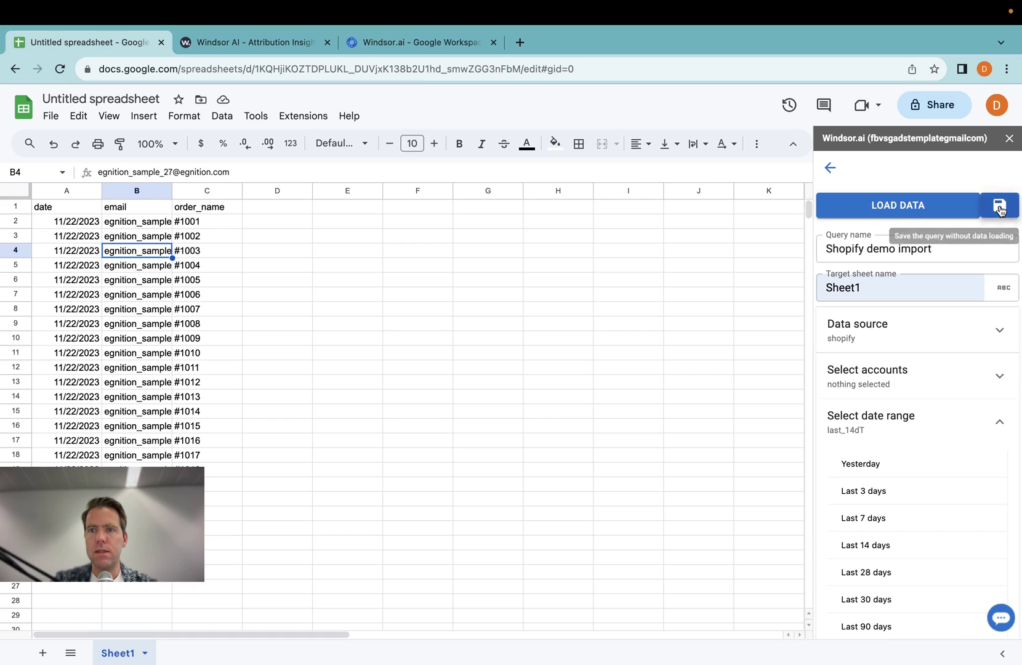
pyautogui.click(998, 206)
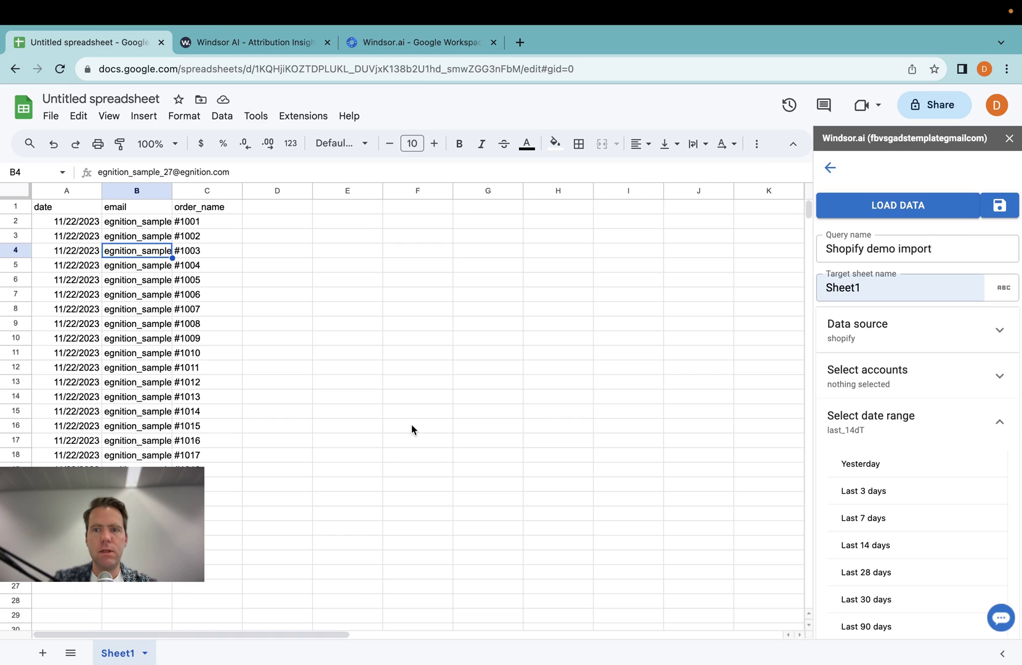
# - Go back to the saved queries list containing the Shopify demo import card
pyautogui.click(831, 168)
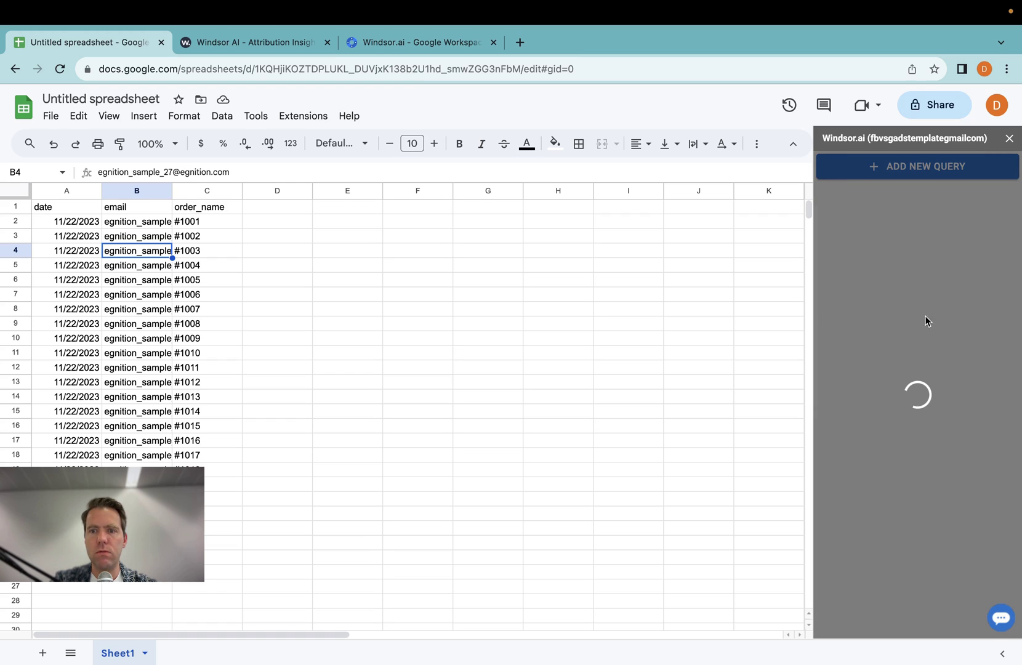